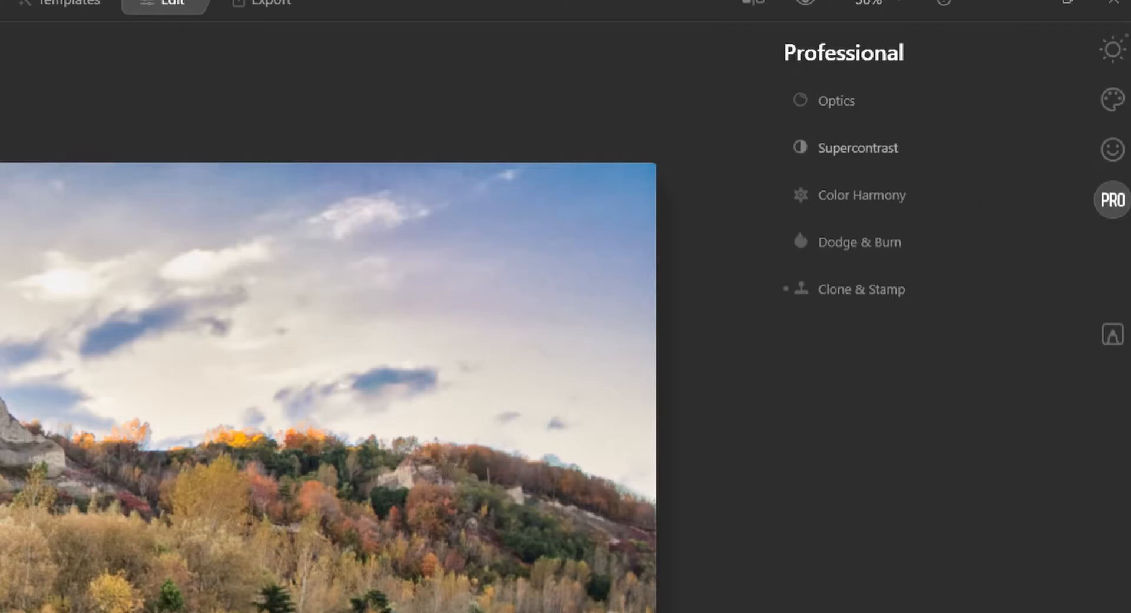
- Apply Supercontrast with Highlights Contrast 35 and Highlights Balance 28, raise the midtones contrast, and compare with the original photo
left_click(858, 148)
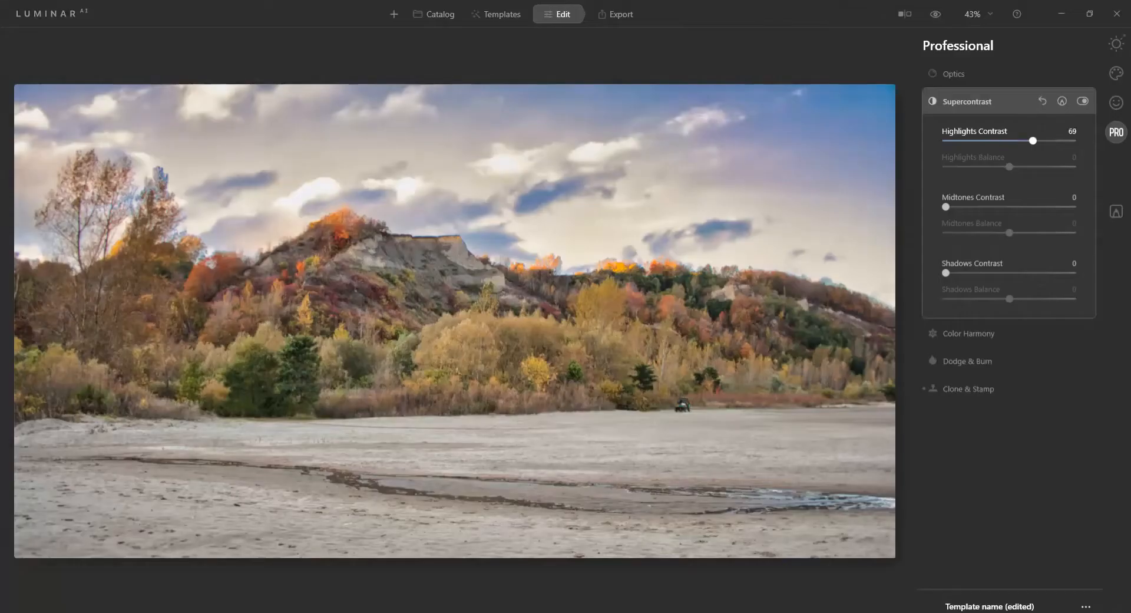
left_click_drag(823, 215, 898, 215)
mouse_move(1009, 167)
left_mouse_down()
mouse_move(1048, 167)
mouse_move(1010, 166)
mouse_move(1027, 166)
left_mouse_up()
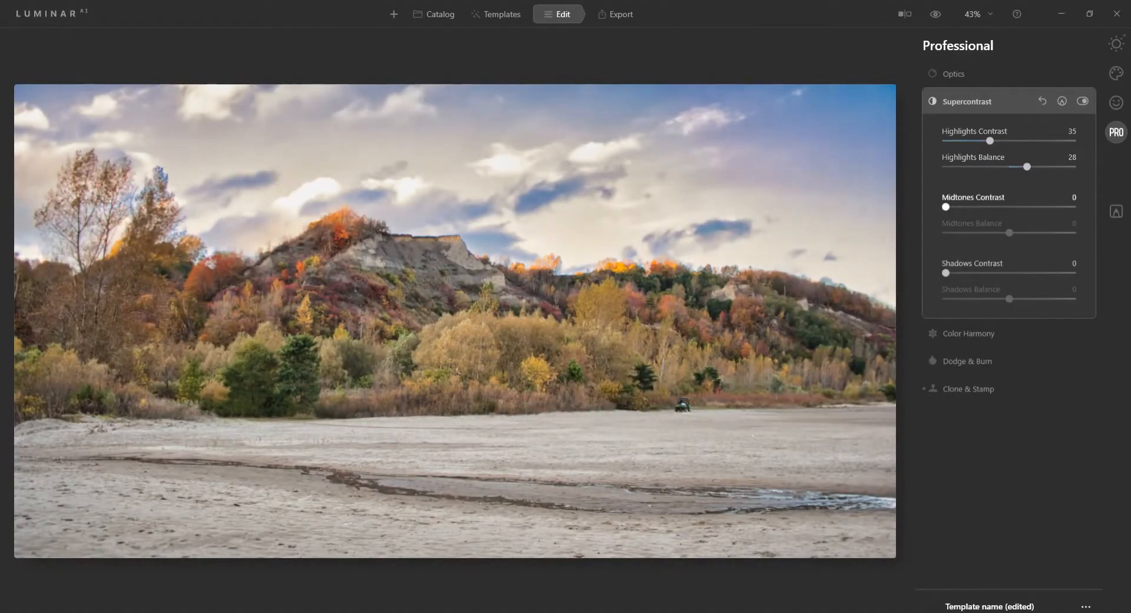
left_click_drag(945, 207, 1029, 233)
key("backslash")
key("backslash")
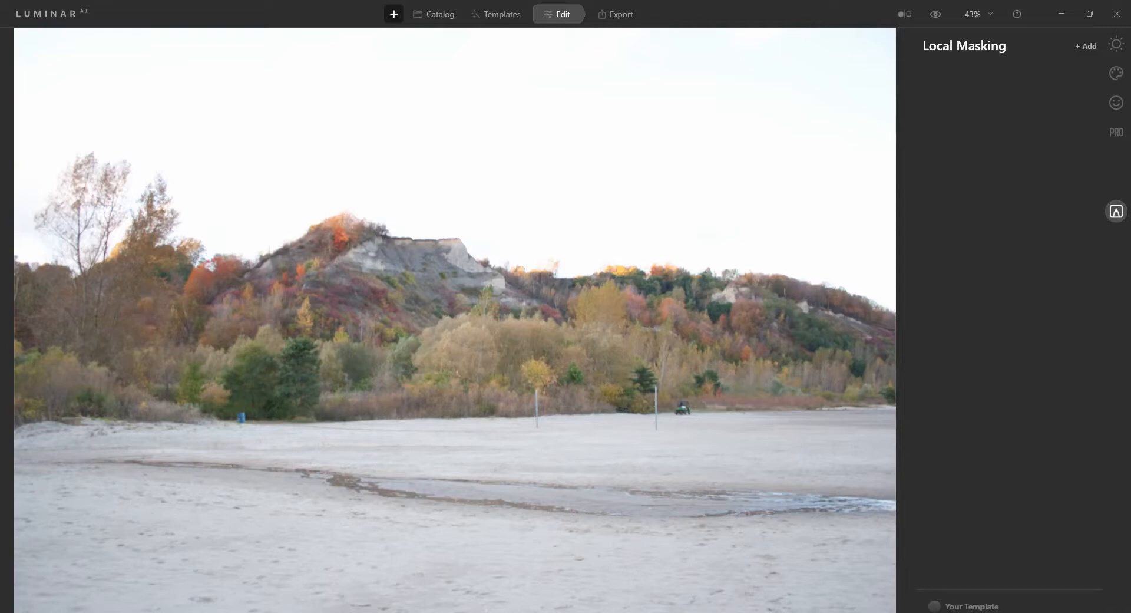
left_click(394, 14)
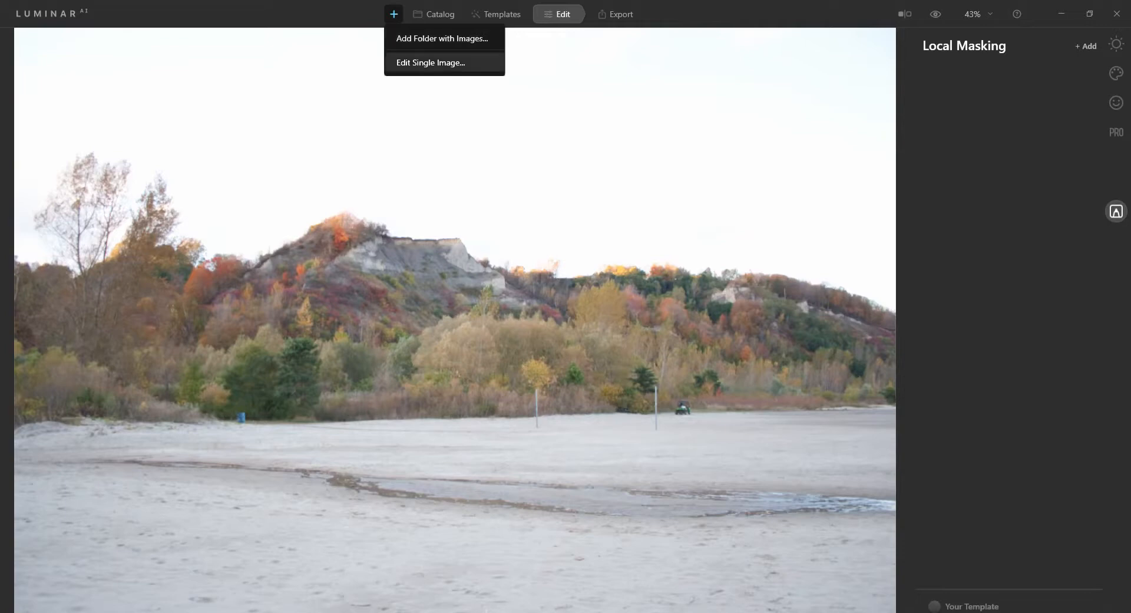
left_click(431, 63)
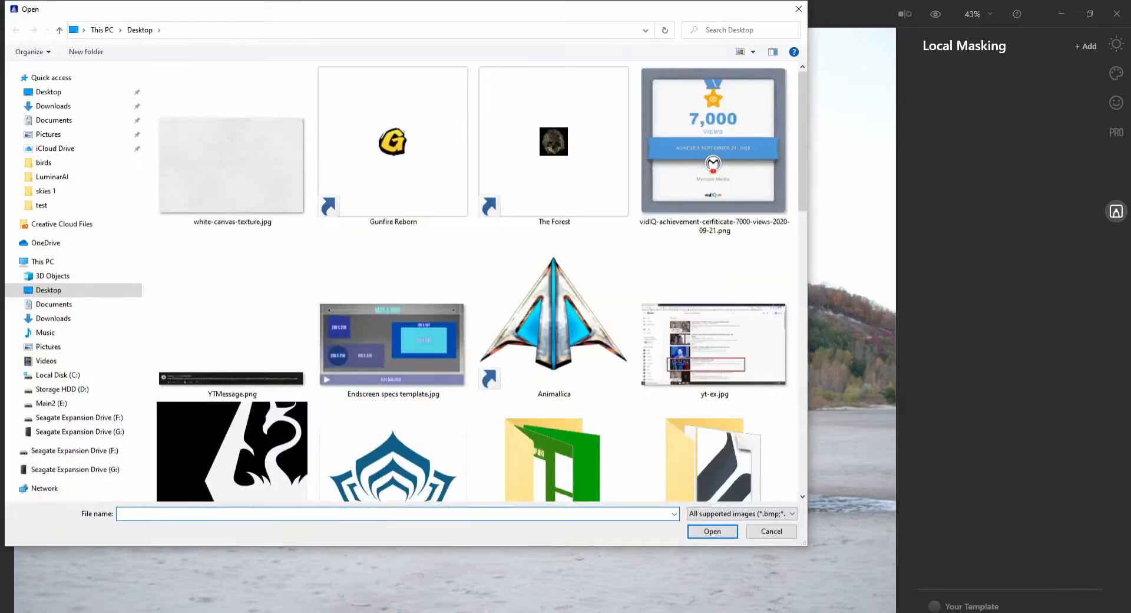
left_click(799, 9)
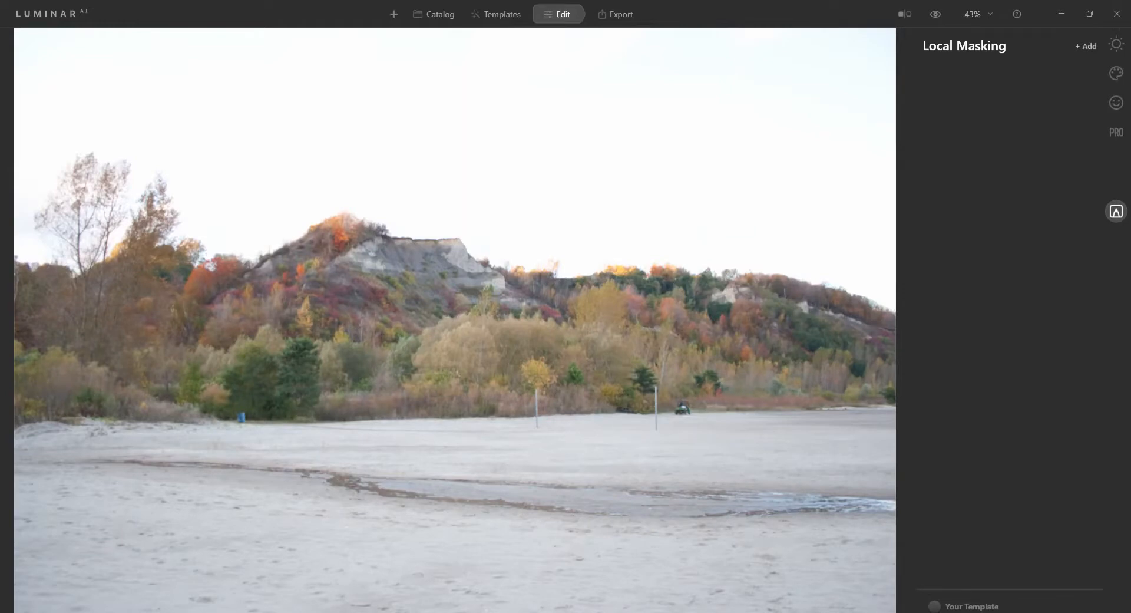
- Crop the photo with the ratio set to Free, trimming a strip of sand from the bottom and a strip of sky from the top
key("c")
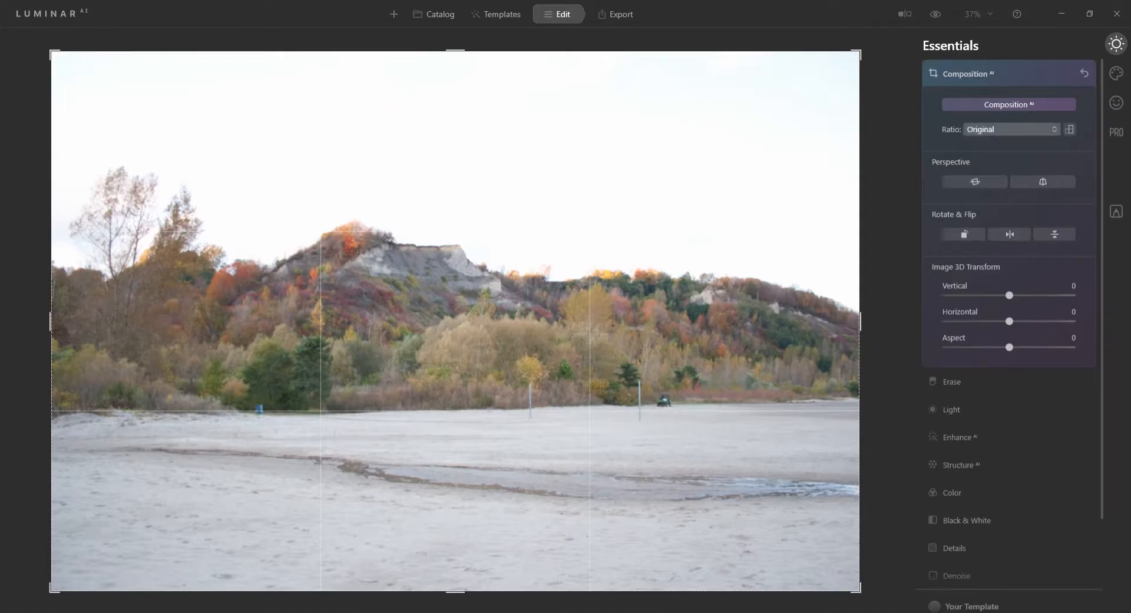
left_click(1012, 129)
left_click(978, 145)
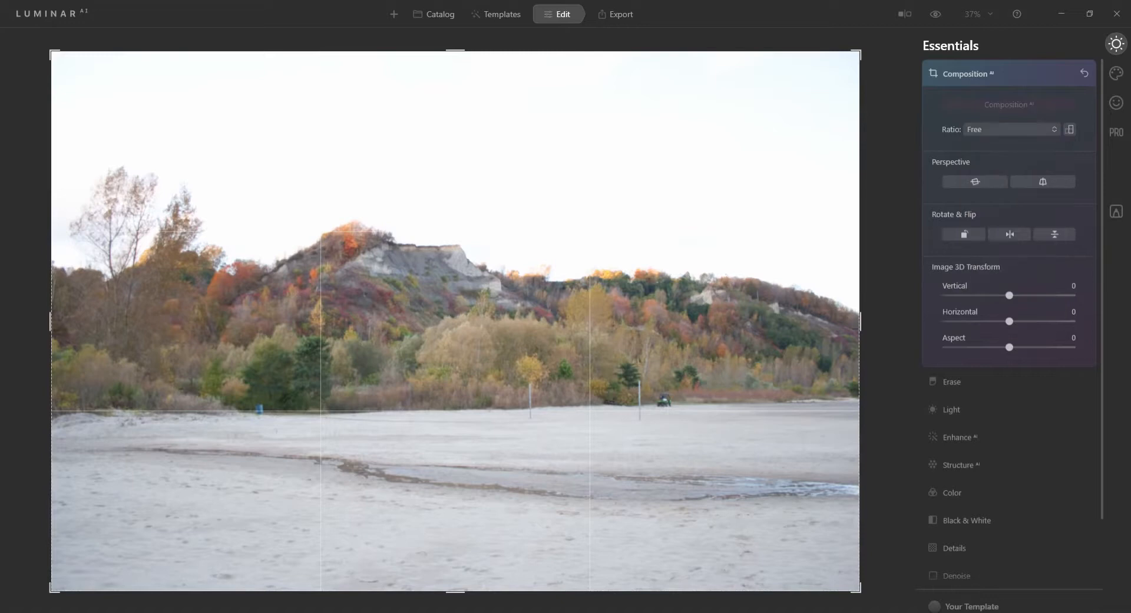
left_click_drag(455, 590, 455, 566)
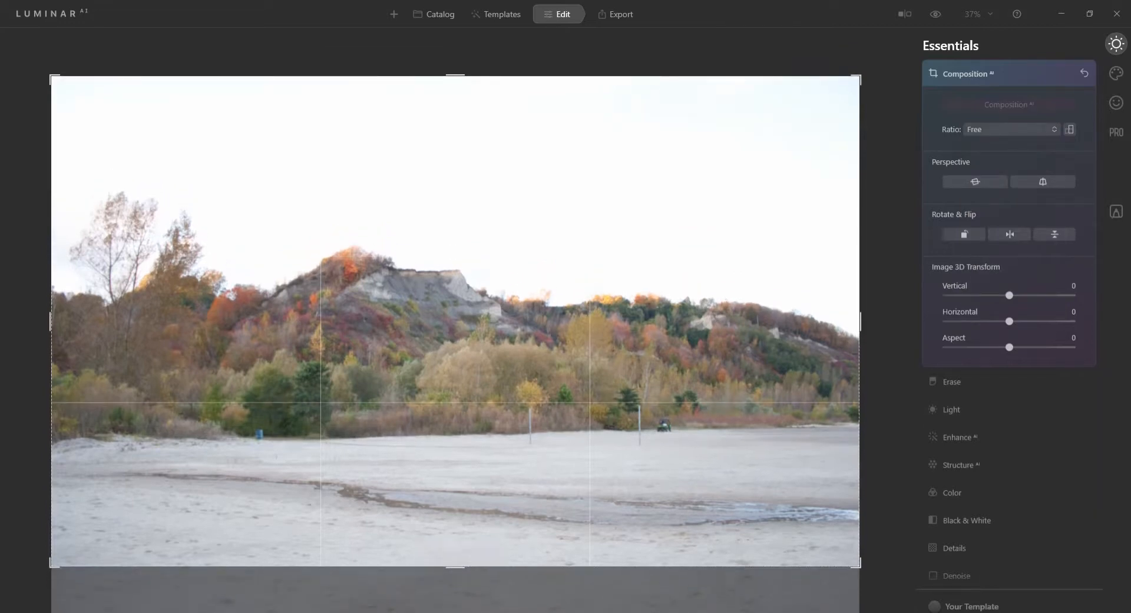
left_click_drag(455, 76, 455, 104)
key("Return")
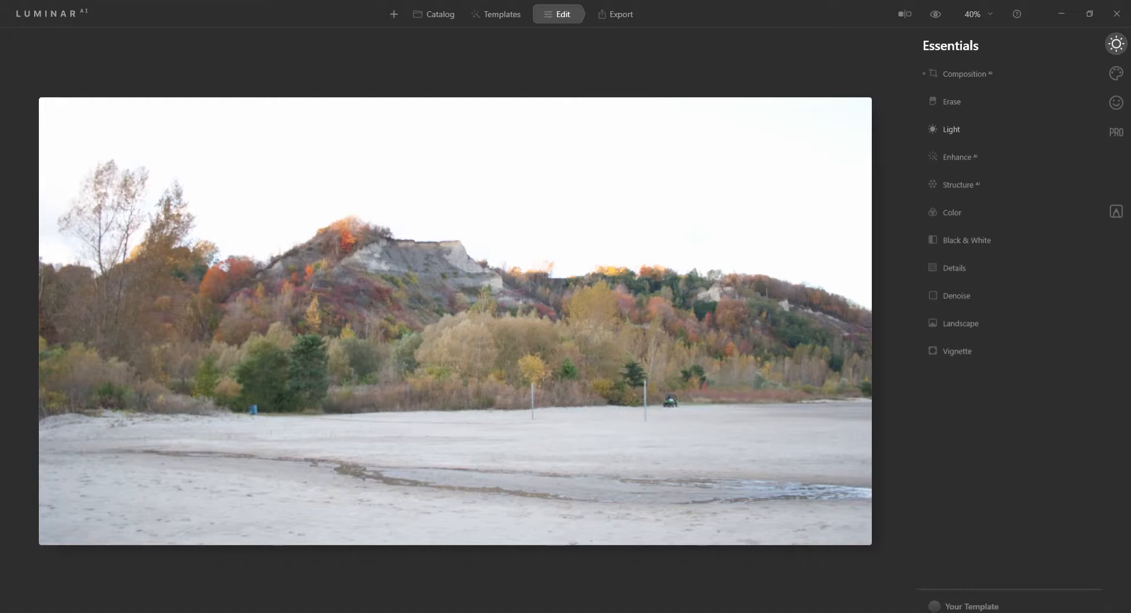
- Adjust the photo's light with Highlights -100, Shadows -32, Smart Contrast 7 and Temperature 6990
left_click(951, 129)
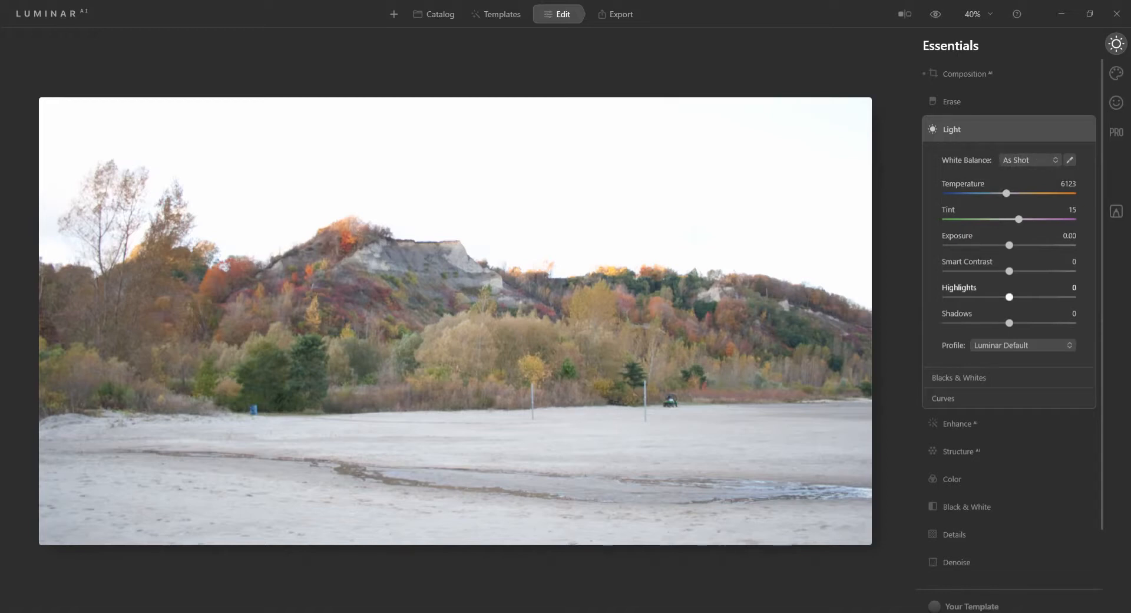
left_click_drag(1009, 296, 946, 296)
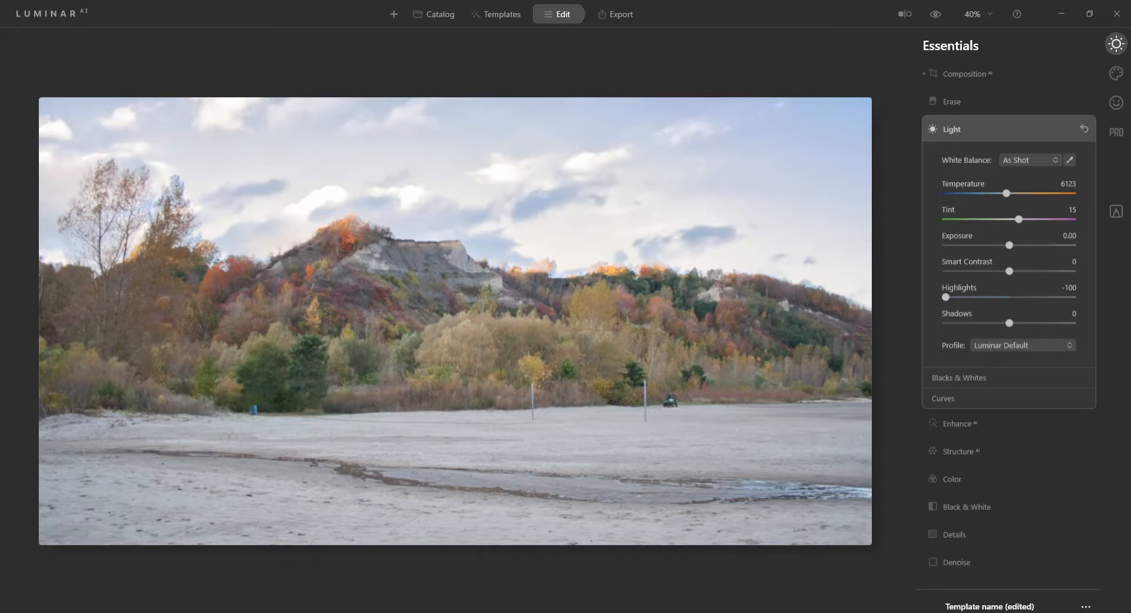
mouse_move(1009, 323)
left_mouse_down()
mouse_move(975, 323)
mouse_move(989, 323)
left_mouse_up()
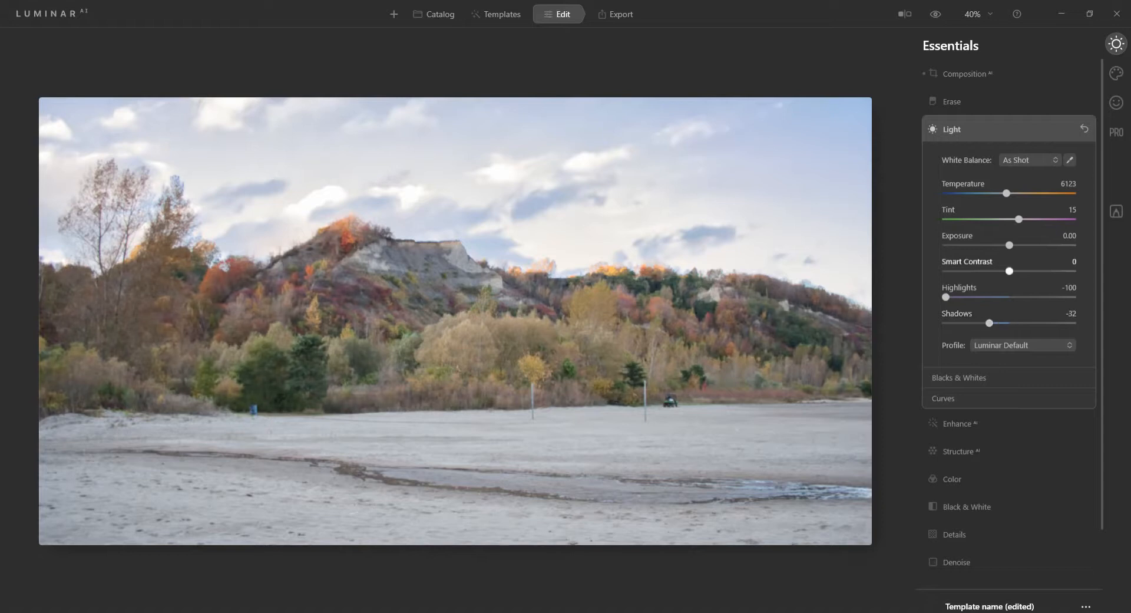
left_click_drag(1009, 271, 1014, 271)
left_click_drag(1006, 192, 1013, 192)
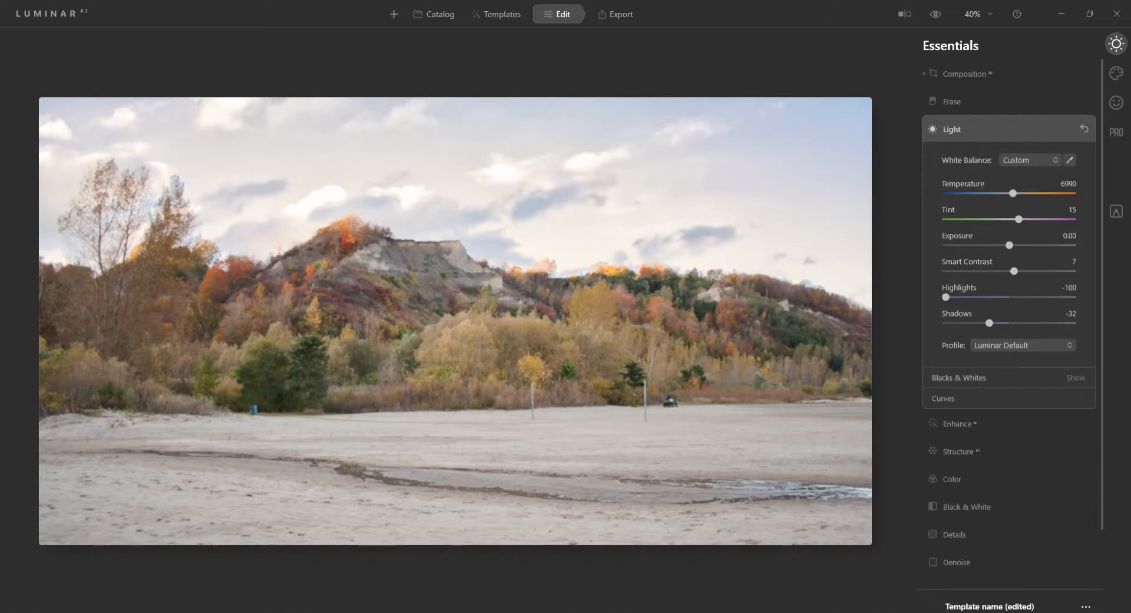
- Enhance the photo with Accent AI at 52 and Sky Enhancer AI at 53
left_click(959, 423)
left_click_drag(945, 196, 1011, 195)
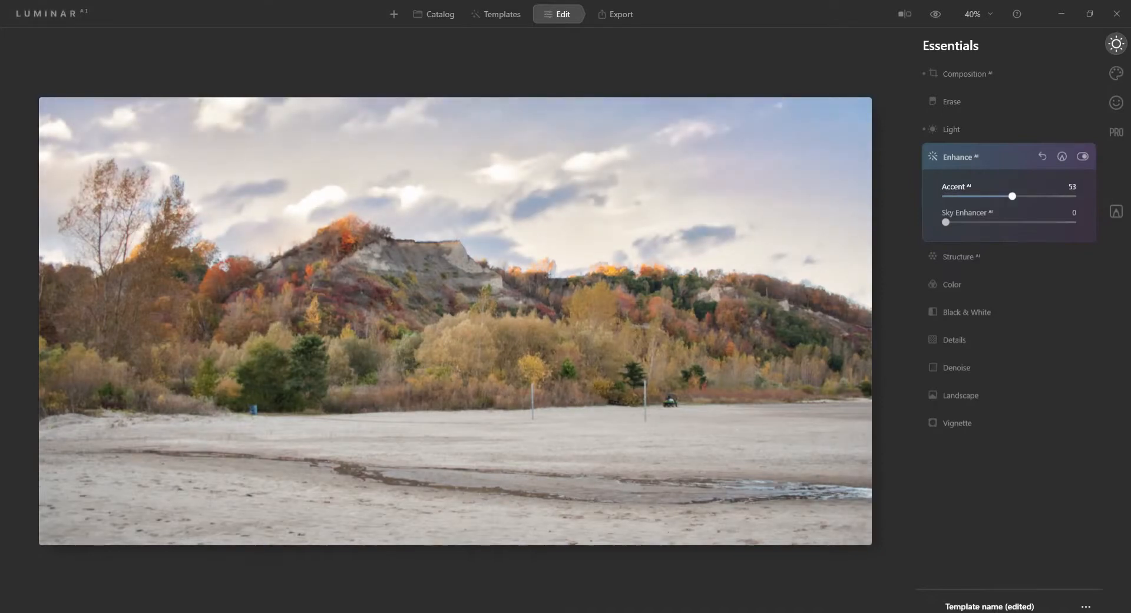
mouse_move(1013, 195)
left_mouse_down()
mouse_move(1072, 195)
mouse_move(1005, 196)
mouse_move(1027, 196)
left_mouse_up()
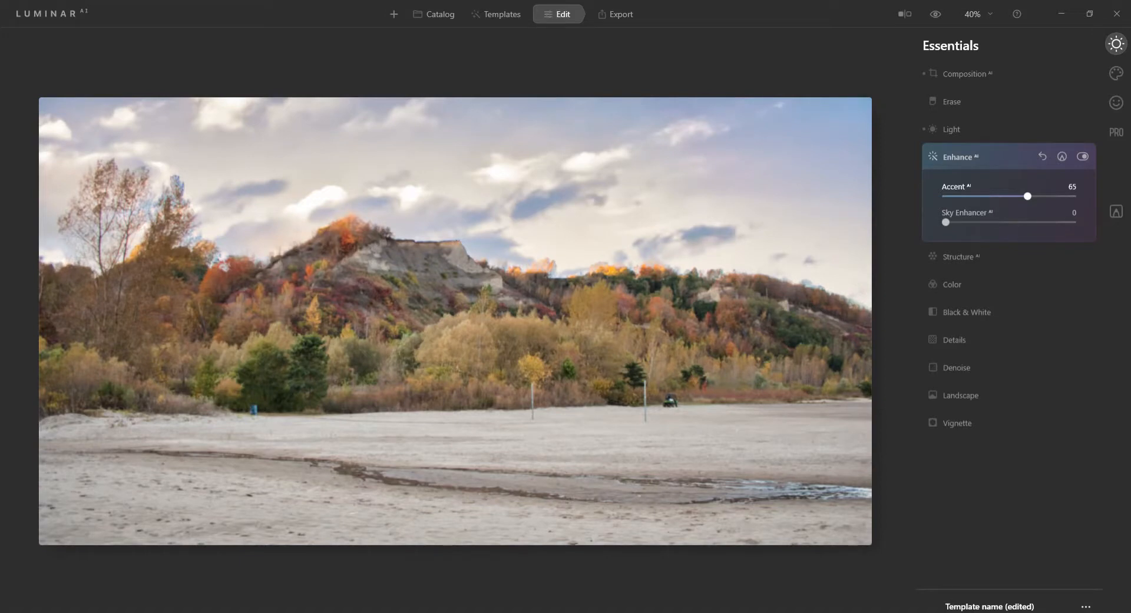
mouse_move(1027, 195)
left_mouse_down()
mouse_move(990, 195)
mouse_move(1011, 195)
left_mouse_up()
left_click_drag(947, 222, 1012, 222)
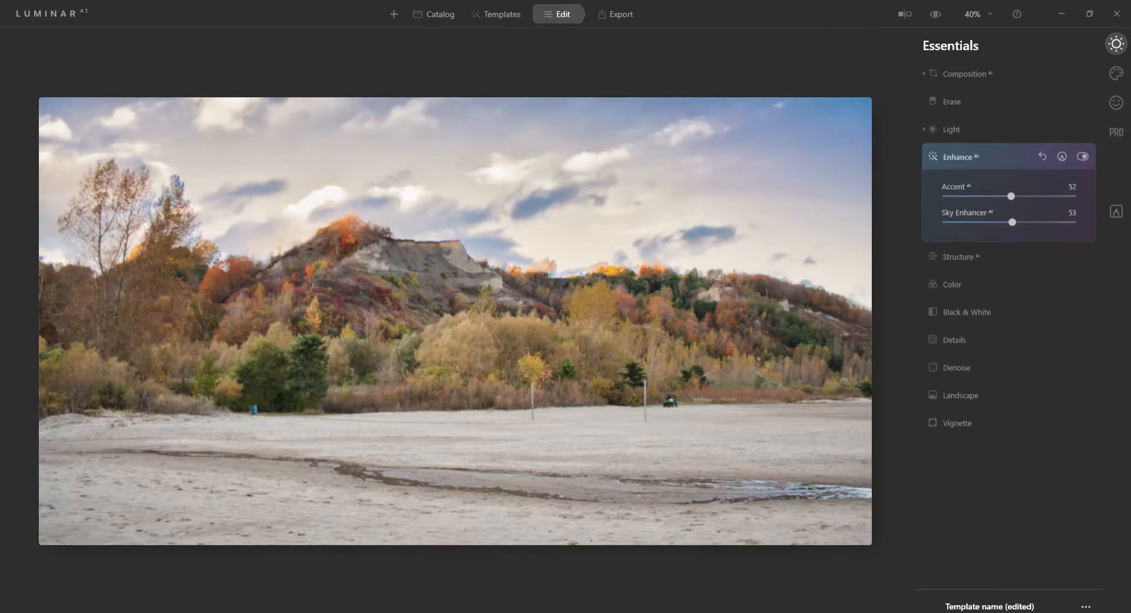
- Raise the two Structure AI settings slightly to bring out more detail in the landscape
left_click(961, 256)
left_click_drag(1010, 223, 1023, 223)
left_click_drag(946, 250, 960, 250)
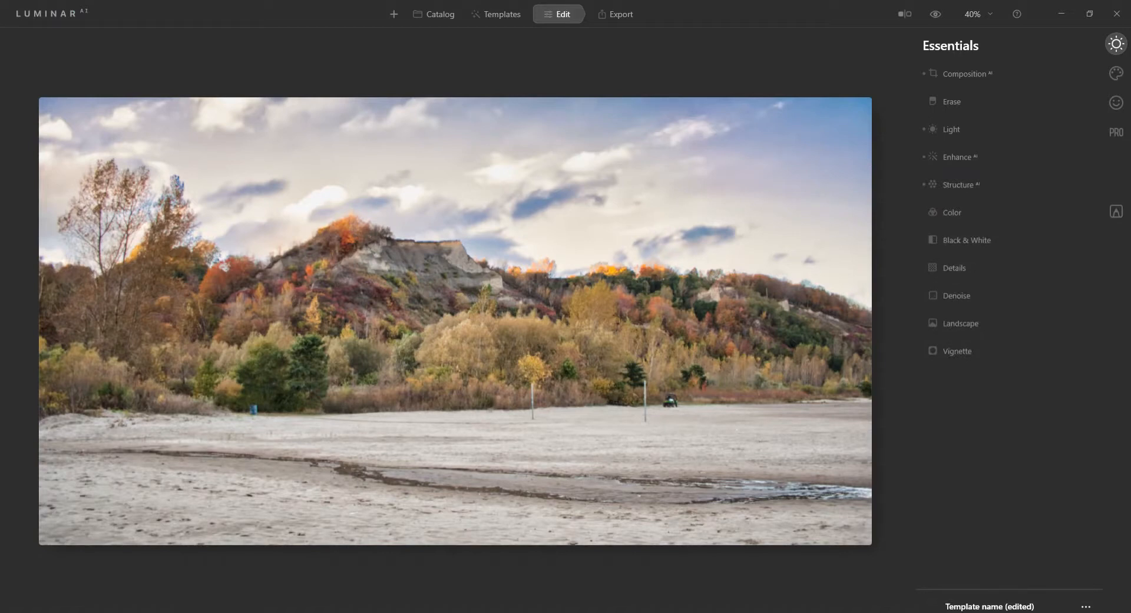
- Erase the blue barrel at the edge of the trees using a brush radius of 92
scroll(260, 401, "up", 8)
scroll(436, 277, "up", 5)
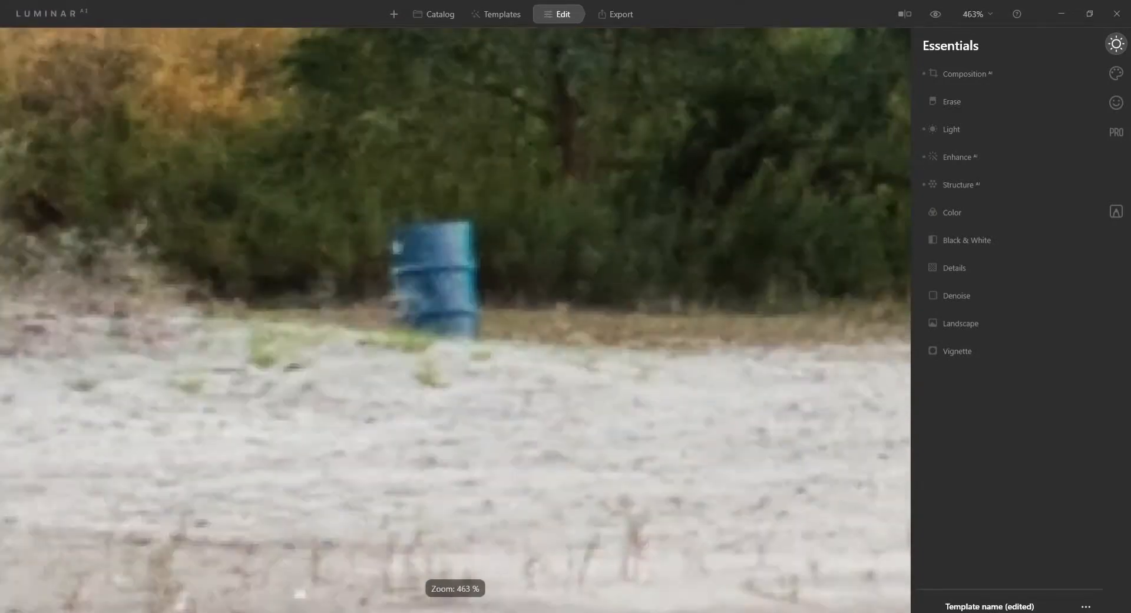
left_click(952, 102)
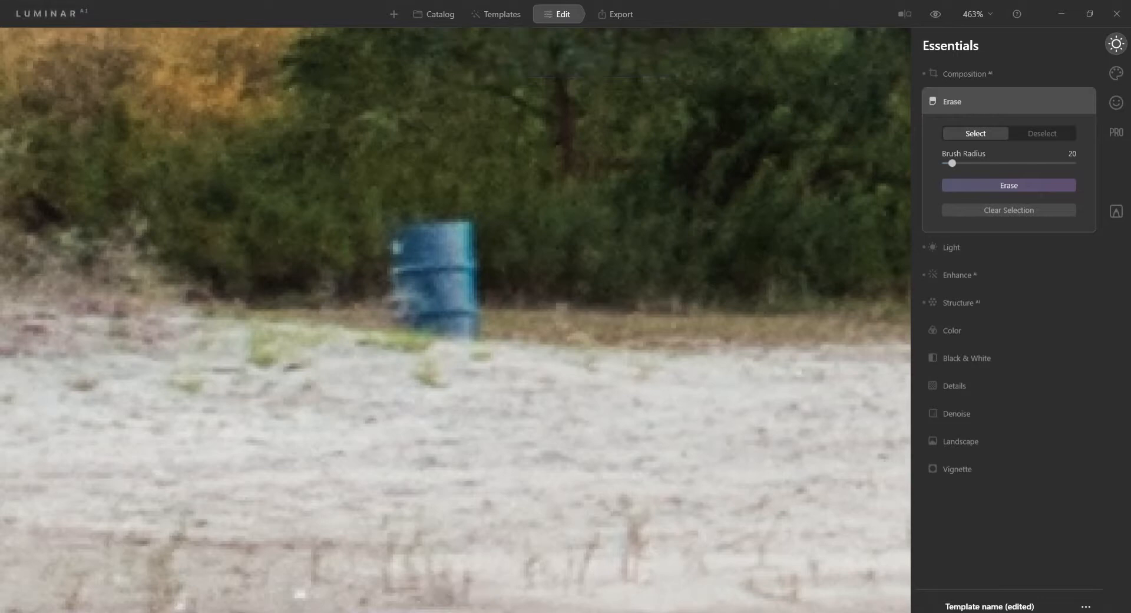
left_click_drag(952, 163, 992, 163)
mouse_move(992, 163)
left_mouse_down()
mouse_move(1008, 163)
mouse_move(977, 163)
mouse_move(1001, 163)
left_mouse_up()
mouse_move(406, 254)
left_mouse_down()
mouse_move(453, 244)
mouse_move(443, 268)
mouse_move(471, 245)
left_mouse_up()
left_click_drag(469, 286, 403, 315)
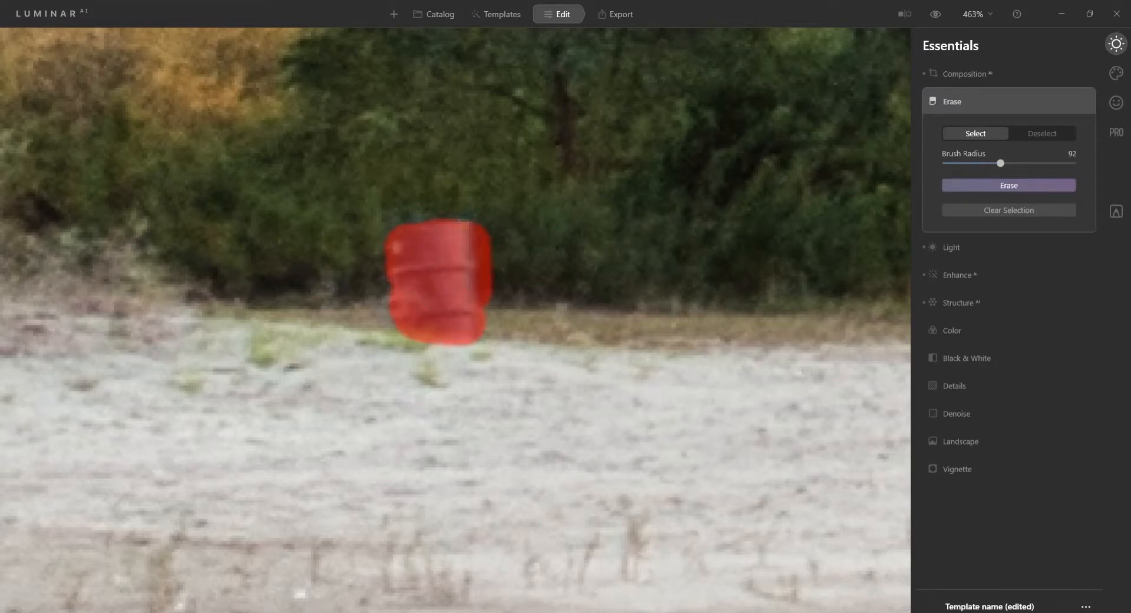
left_click(1008, 185)
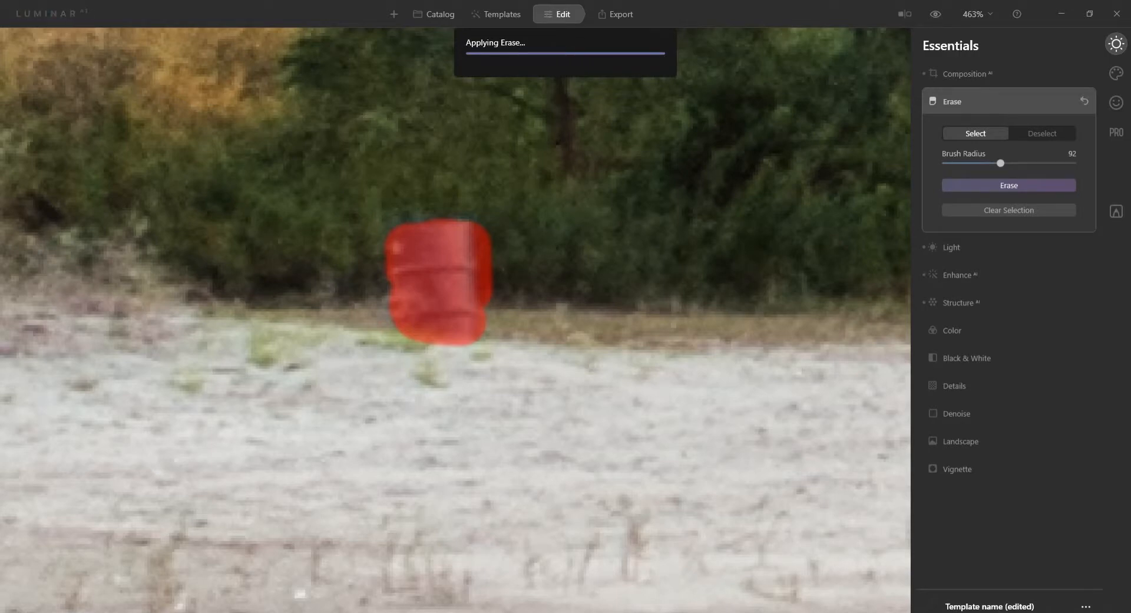
- Erase the two metal poles standing in the sand using a brush radius of 32
scroll(457, 320, "down", 5)
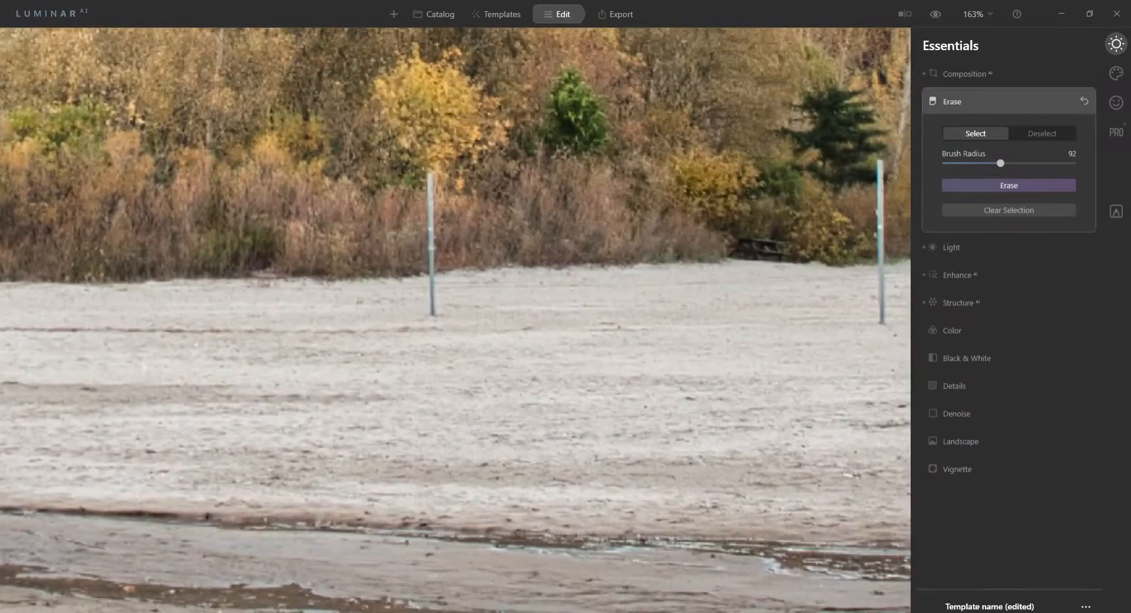
key("bracketleft")
key("bracketleft")
key("bracketleft")
scroll(455, 288, "up", 4)
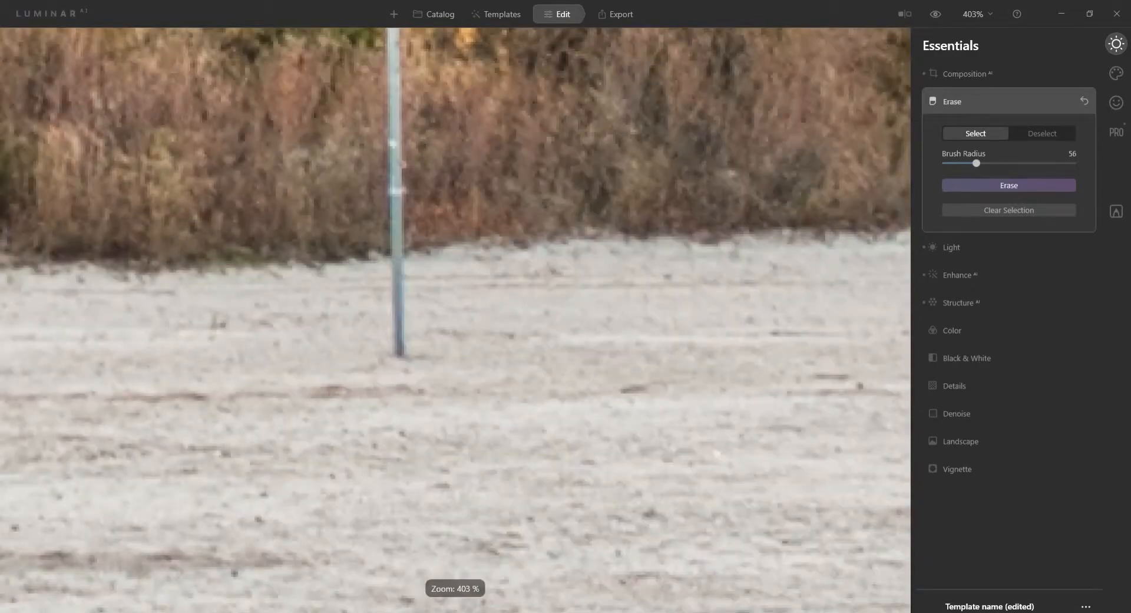
scroll(455, 288, "down", 3)
key("bracketleft")
key("bracketleft")
left_click_drag(408, 89, 412, 318)
left_click_drag(691, 156, 693, 386)
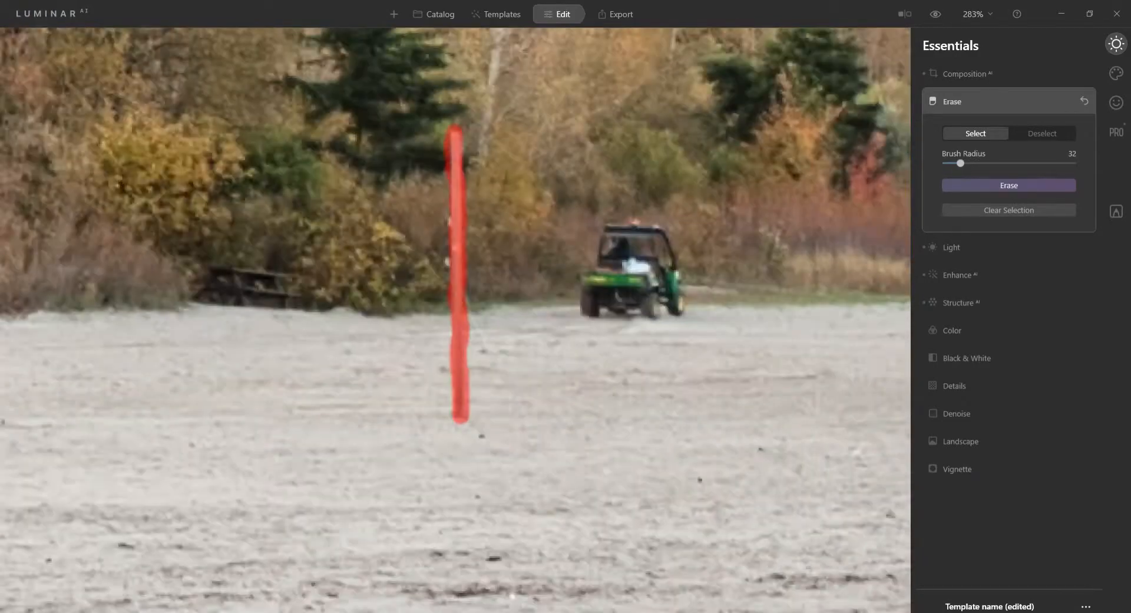
key("ctrl+0")
scroll(797, 344, "up", 1)
left_click(1008, 185)
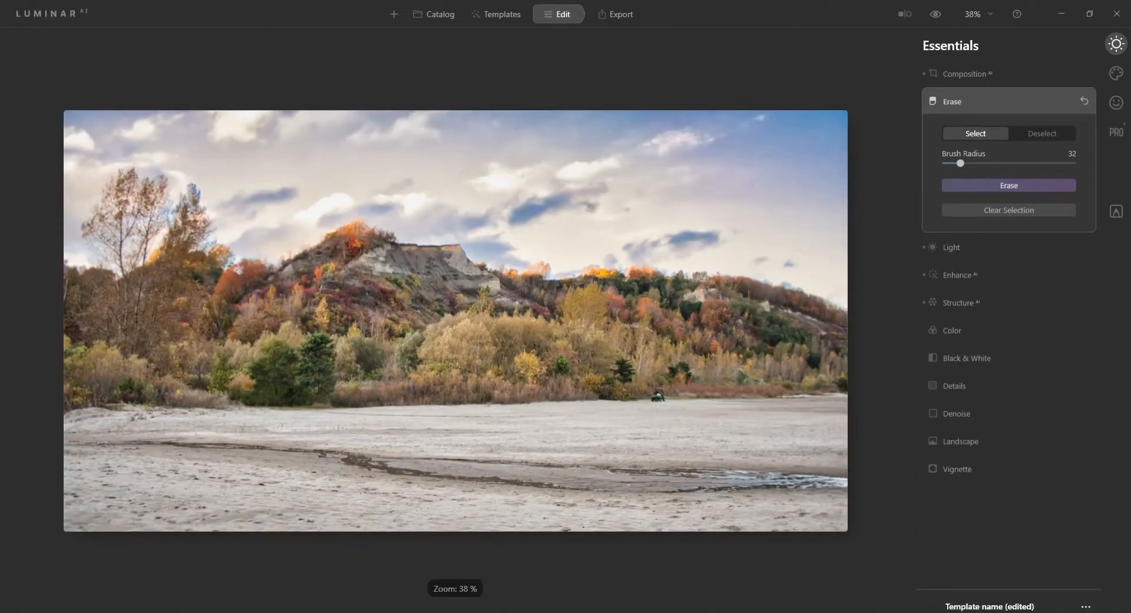
- Apply Supercontrast to the highlights with Highlights Contrast 35 and Highlights Balance 28
left_click(1116, 132)
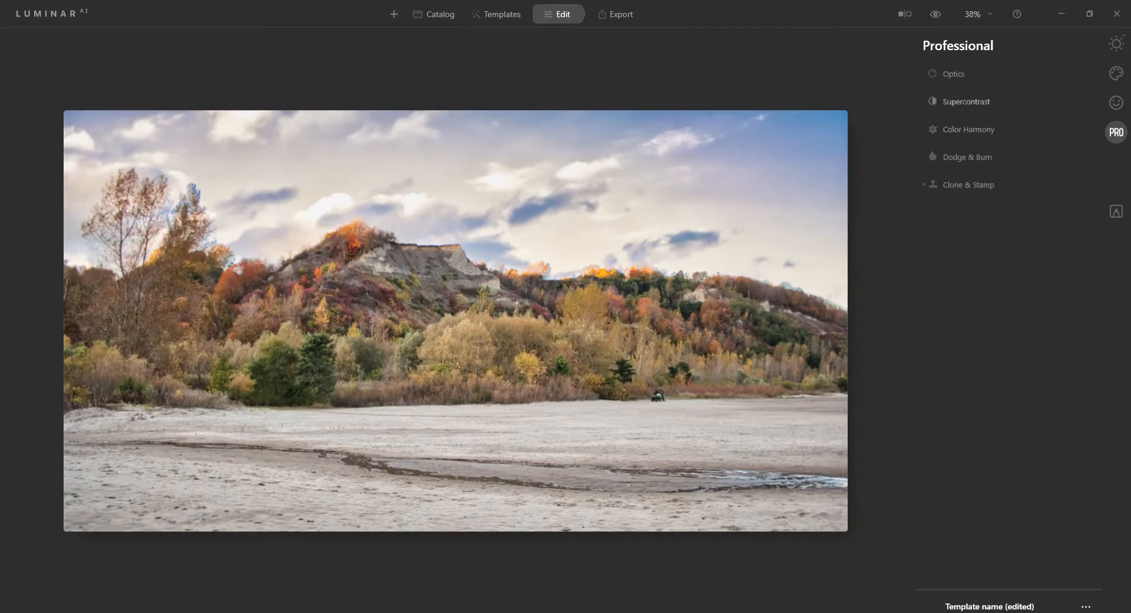
left_click(966, 102)
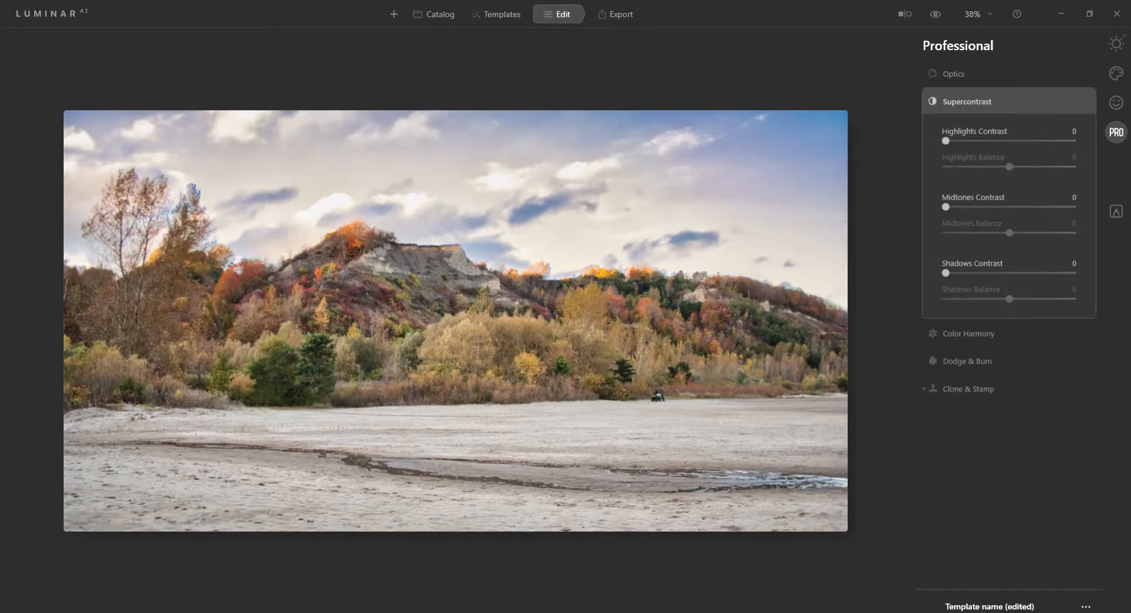
key("ctrl+plus")
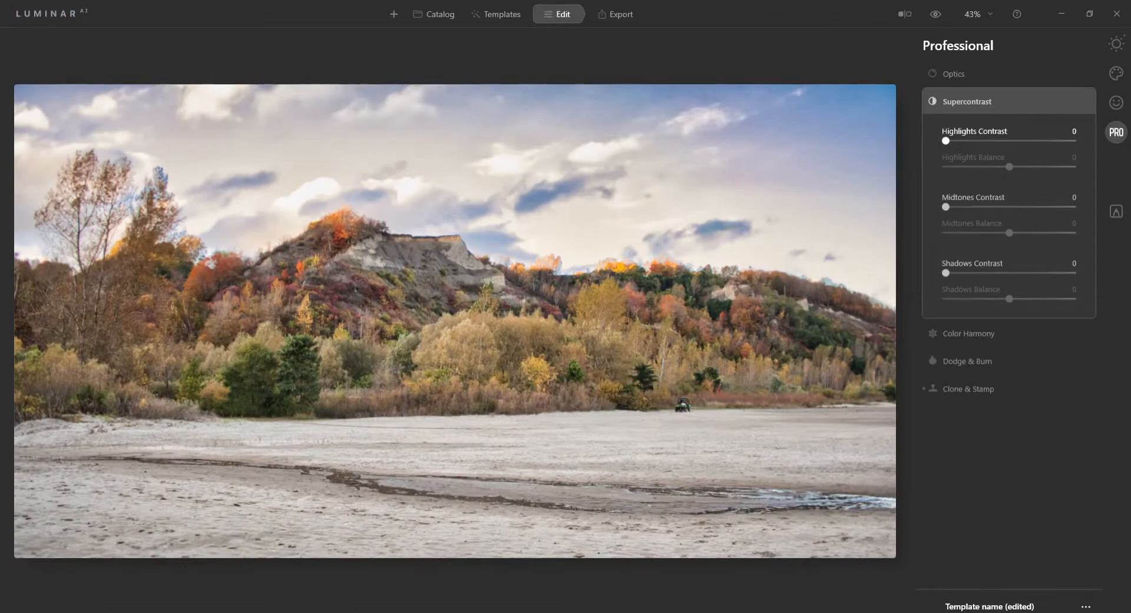
left_click_drag(945, 140, 990, 140)
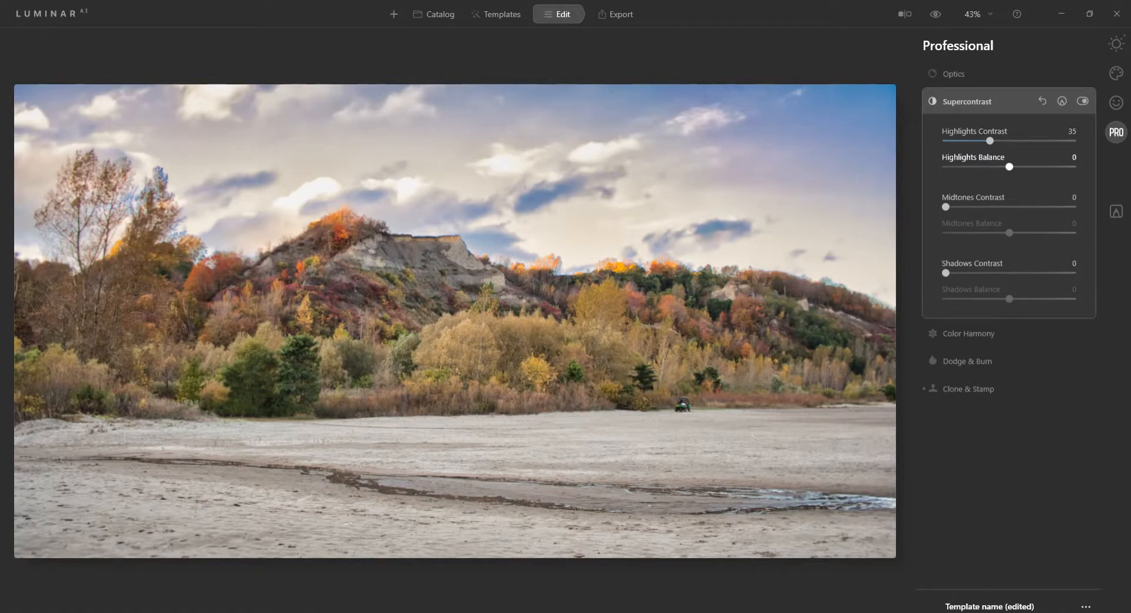
mouse_move(1009, 167)
left_mouse_down()
mouse_move(949, 167)
mouse_move(1060, 167)
mouse_move(996, 166)
mouse_move(1038, 166)
mouse_move(1027, 167)
left_mouse_up()
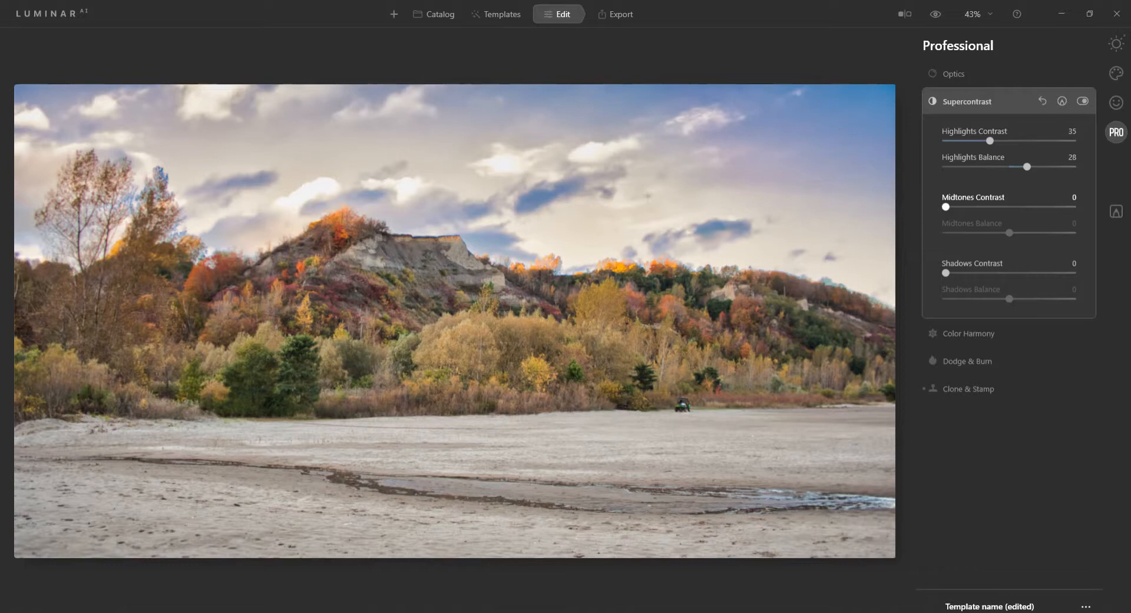
- Set the Supercontrast Midtones Contrast to 50 and Midtones Balance to 31, and compare with the original photo
left_click_drag(946, 207, 1009, 207)
mouse_move(1009, 233)
left_mouse_down()
mouse_move(995, 233)
mouse_move(1028, 232)
left_mouse_up()
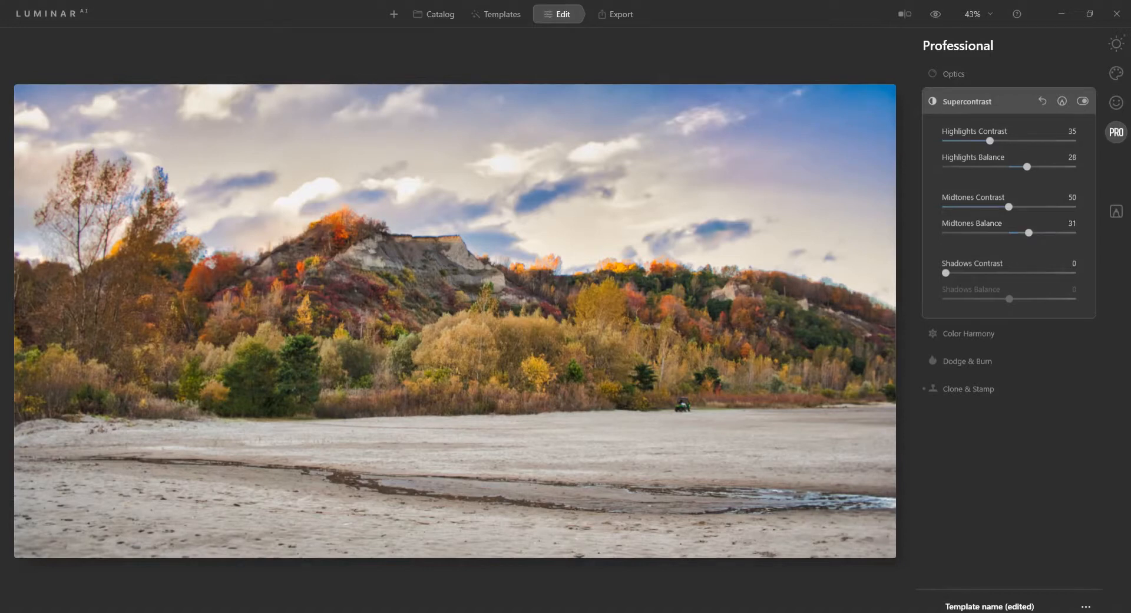
key("backslash")
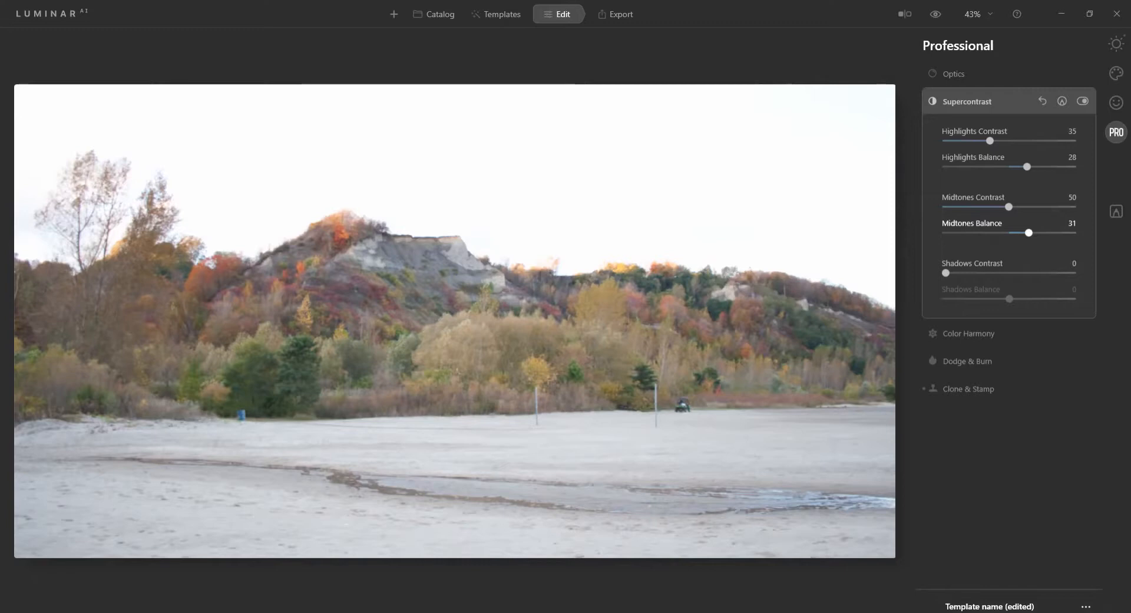
key("backslash")
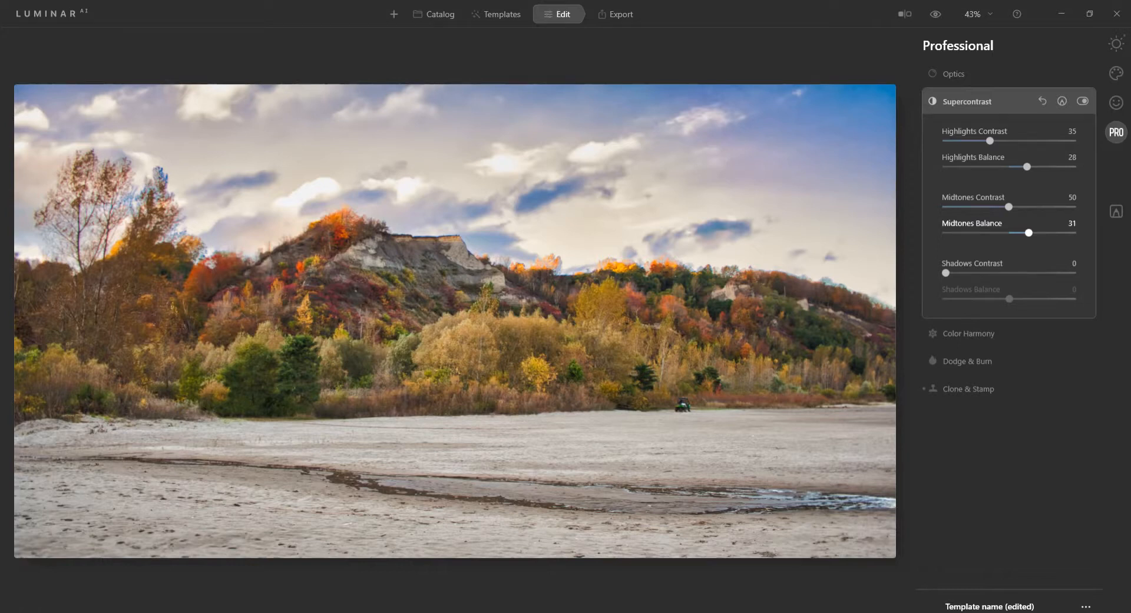
- Set the Supercontrast Shadows Contrast to 51 and Shadows Balance to 29, and compare with the original photo
left_click_drag(946, 273, 1010, 272)
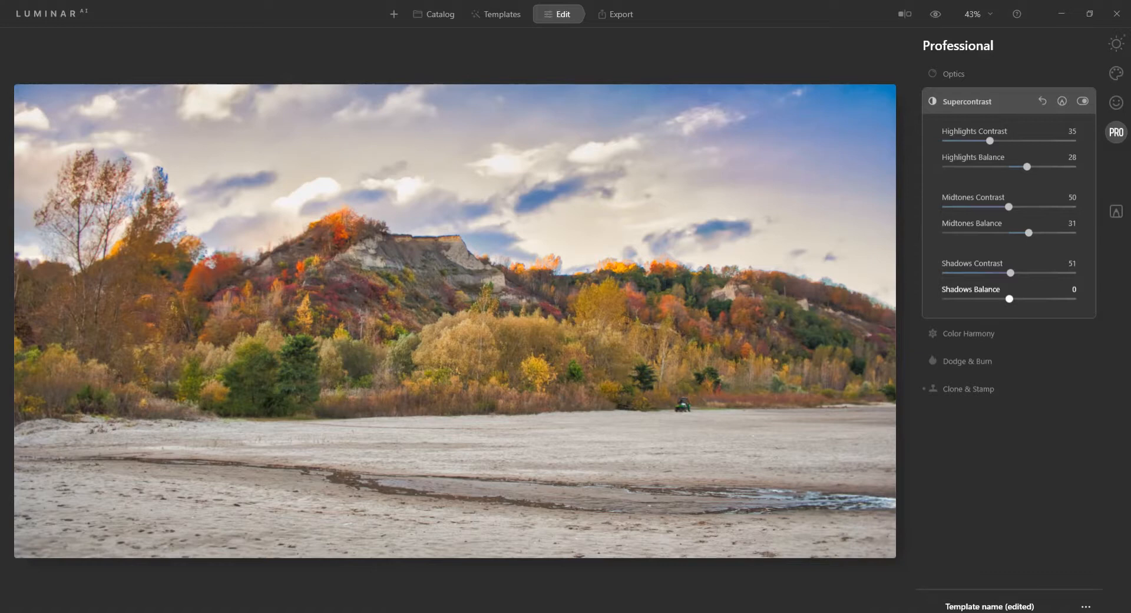
mouse_move(1009, 298)
left_mouse_down()
mouse_move(993, 298)
mouse_move(1046, 298)
mouse_move(947, 299)
mouse_move(1027, 299)
left_mouse_up()
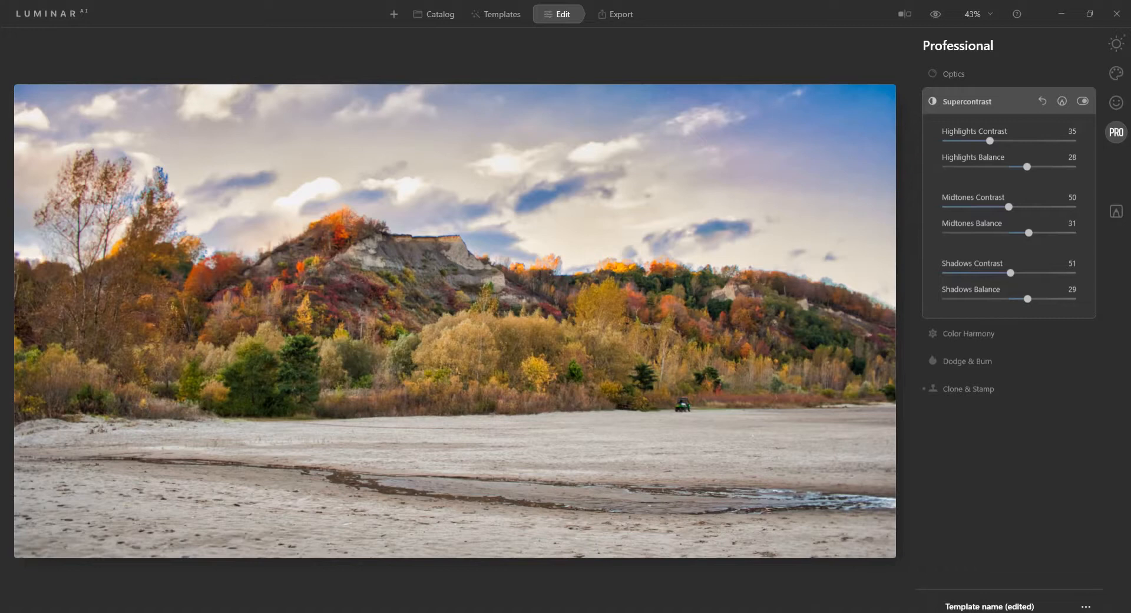
key("backslash")
- Adjust the Color Harmony highlights balance to Cyan-Red 1, Magenta-Green -4 and Yellow-Blue 2
left_click(968, 332)
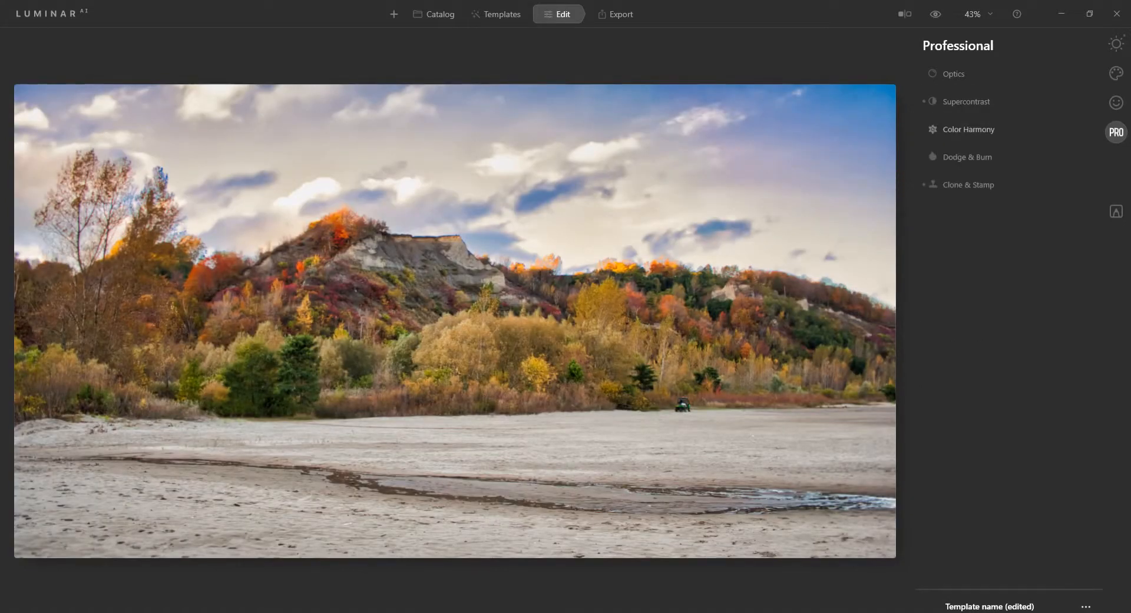
left_click(968, 129)
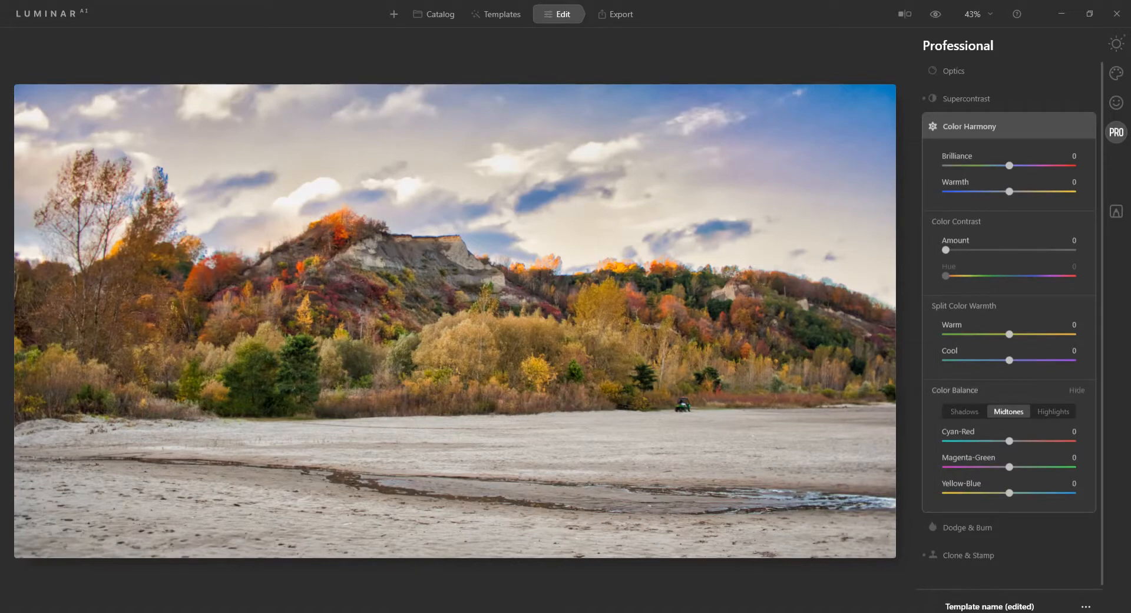
left_click(1053, 411)
mouse_move(1010, 466)
left_mouse_down()
mouse_move(1028, 467)
mouse_move(1007, 467)
left_mouse_up()
left_click_drag(1010, 441, 1008, 441)
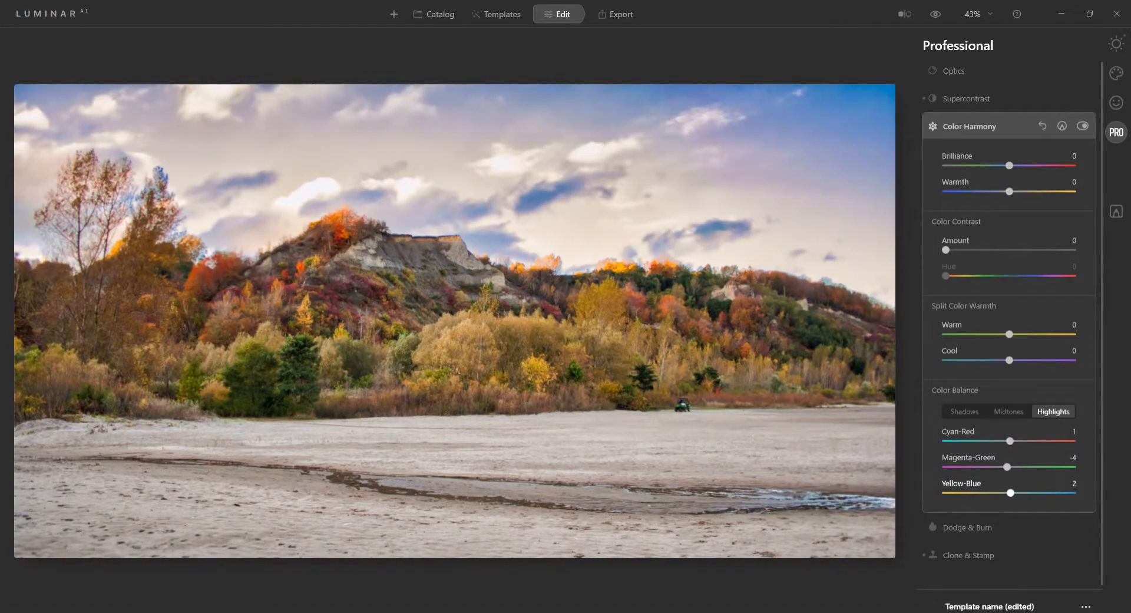
- Set the Color Balance midtones to Cyan-Red 4, Magenta-Green -6, Yellow-Blue 8, and the shadows to Cyan-Red -11, Magenta-Green 1, Yellow-Blue 7
left_click(1008, 412)
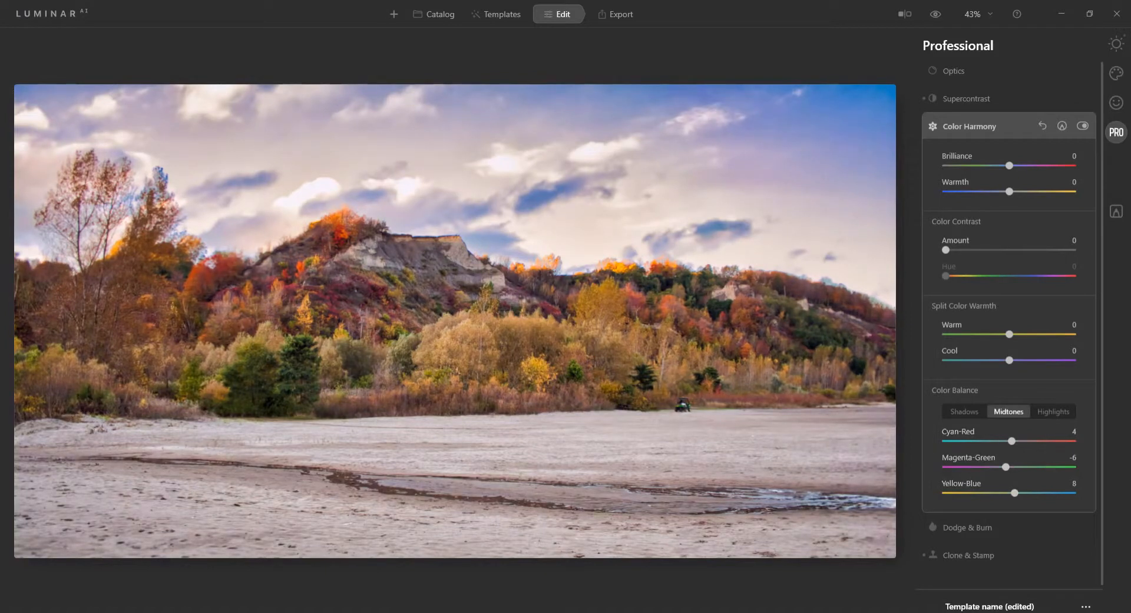
left_click(965, 411)
left_click_drag(1009, 441, 1014, 493)
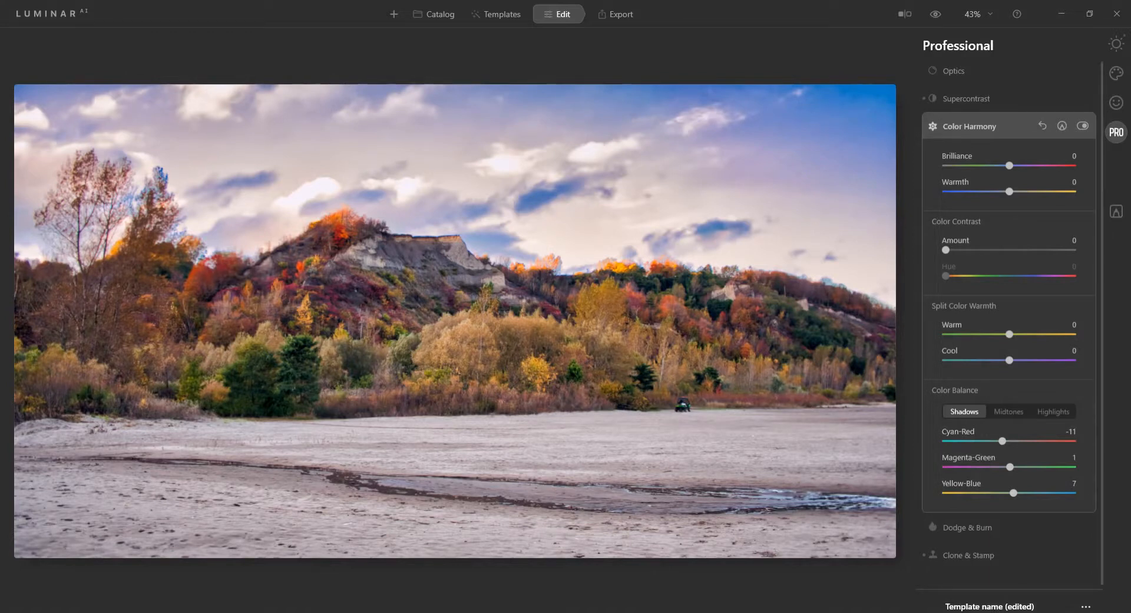
- Set Color Harmony Brilliance to 5, Warmth to 17 and Color Contrast Amount to 11, and adjust the contrast Hue
mouse_move(1009, 165)
left_mouse_down()
mouse_move(1037, 165)
mouse_move(992, 165)
mouse_move(1012, 165)
left_mouse_up()
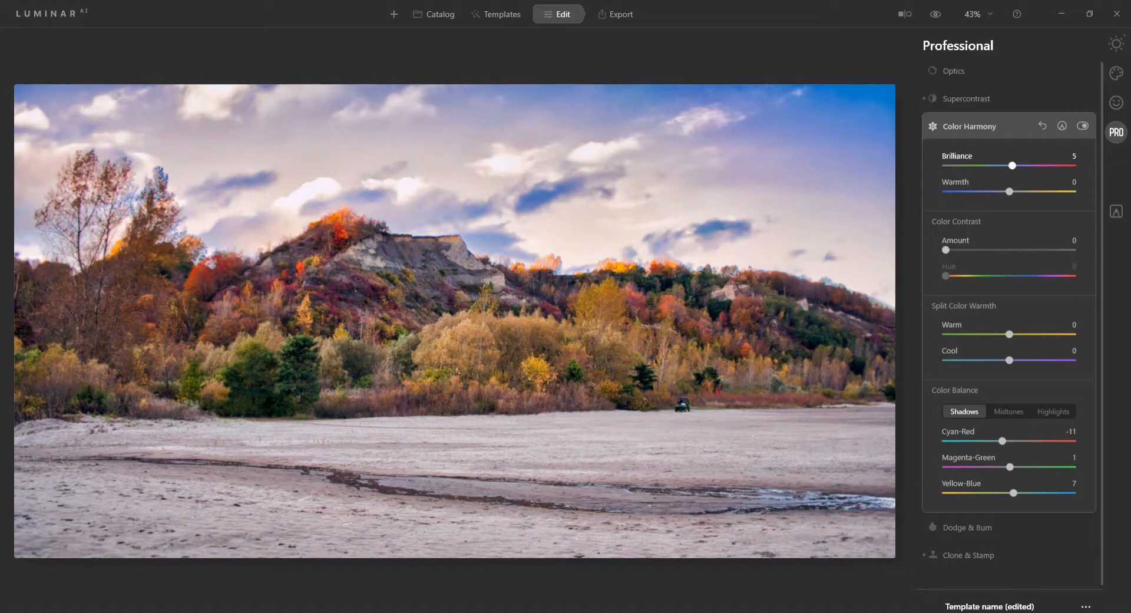
mouse_move(1009, 191)
left_mouse_down()
mouse_move(981, 191)
mouse_move(1020, 191)
left_mouse_up()
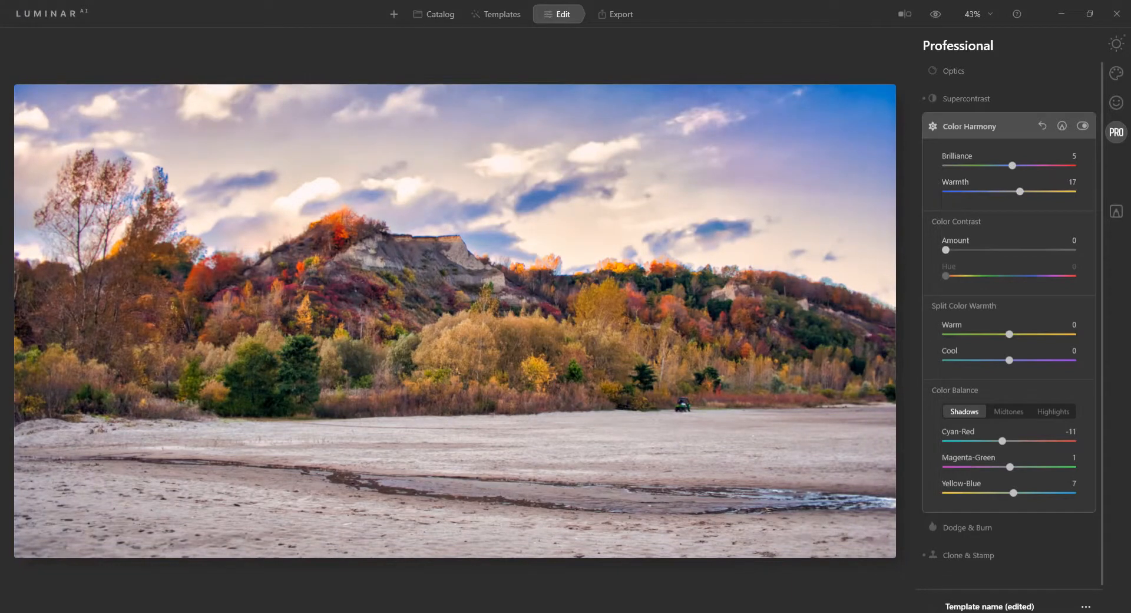
left_click_drag(946, 250, 959, 250)
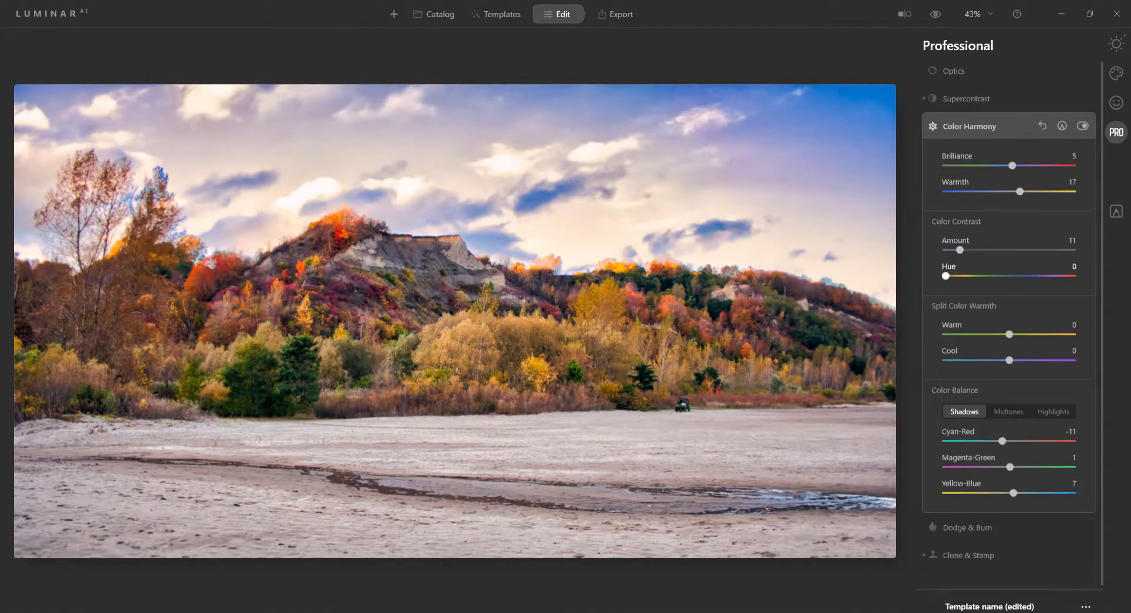
mouse_move(946, 276)
left_mouse_down()
mouse_move(1008, 275)
mouse_move(946, 275)
left_mouse_up()
- Apply the Mystical effect with Amount 40, Shadows 54 and Smoothness 10
left_click(1116, 73)
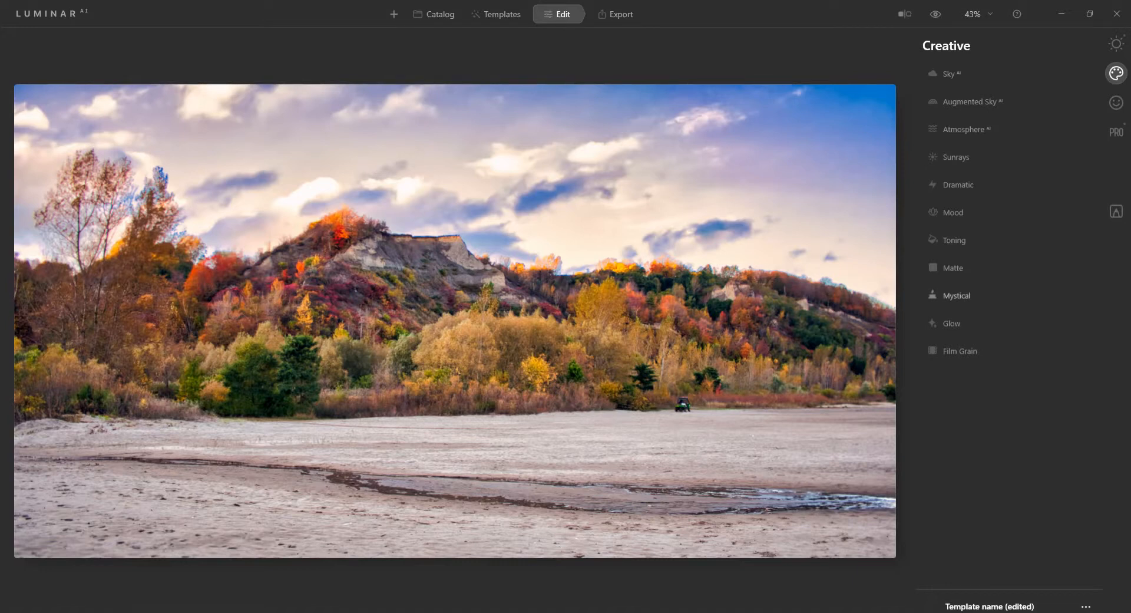
left_click(956, 295)
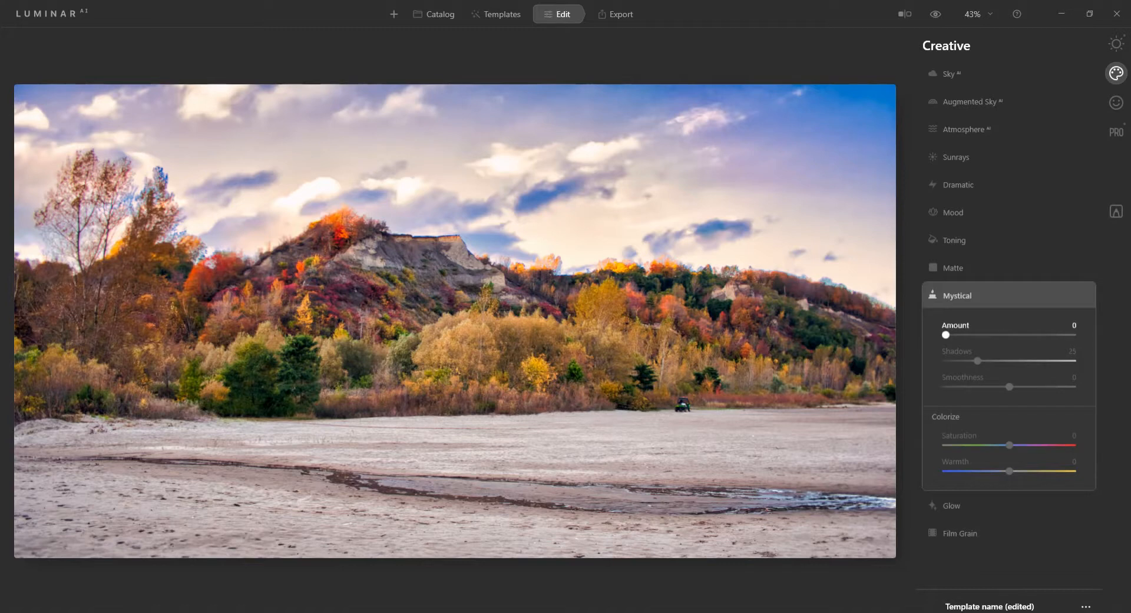
left_click_drag(946, 334, 1046, 335)
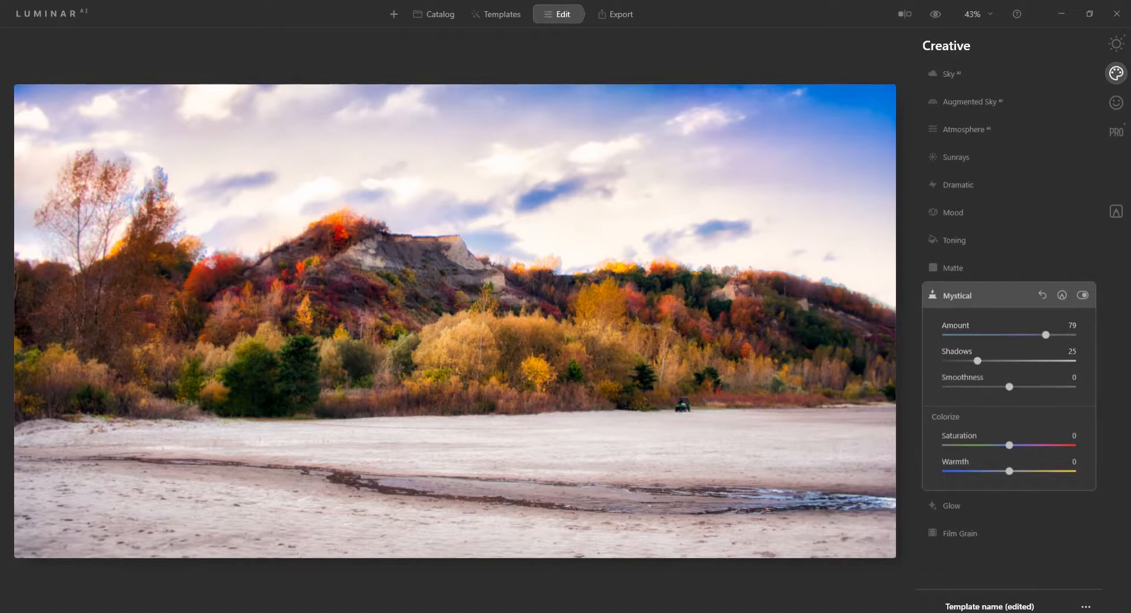
left_click_drag(1045, 334, 1016, 387)
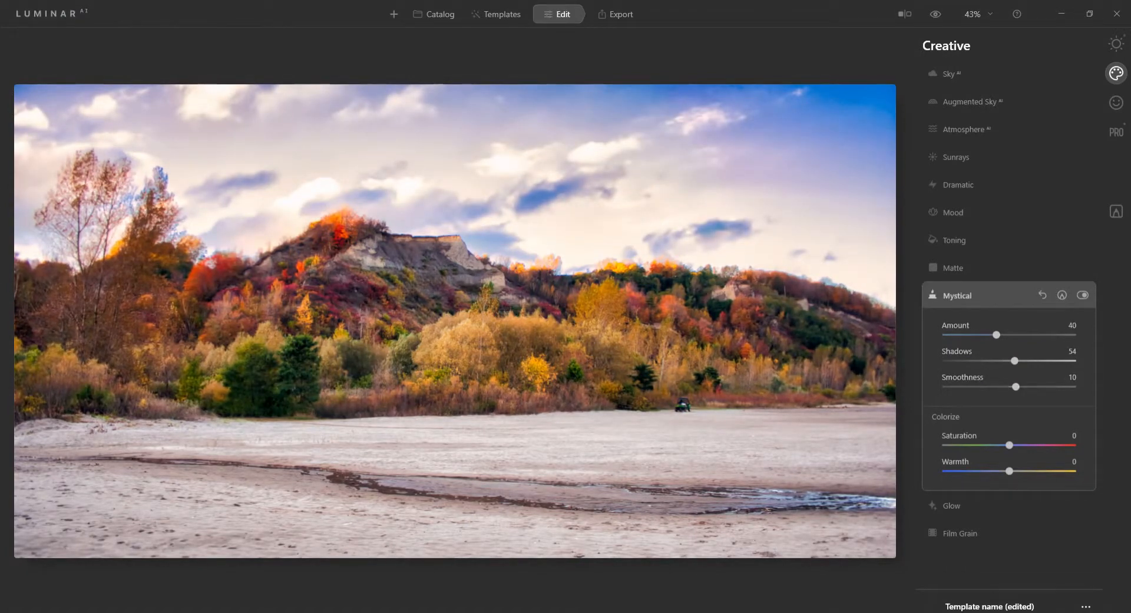
- Add a subtle Glow effect to the photo, fine-tuning its advanced settings and reducing its amount
left_click(952, 505)
left_click_drag(945, 382, 986, 383)
left_click(963, 412)
left_click_drag(1009, 467, 975, 441)
left_click_drag(1019, 493, 1019, 492)
left_click_drag(985, 382, 962, 382)
left_click(952, 323)
- Compare the fully edited photo with the original several times, ending on the edited version
key("backslash")
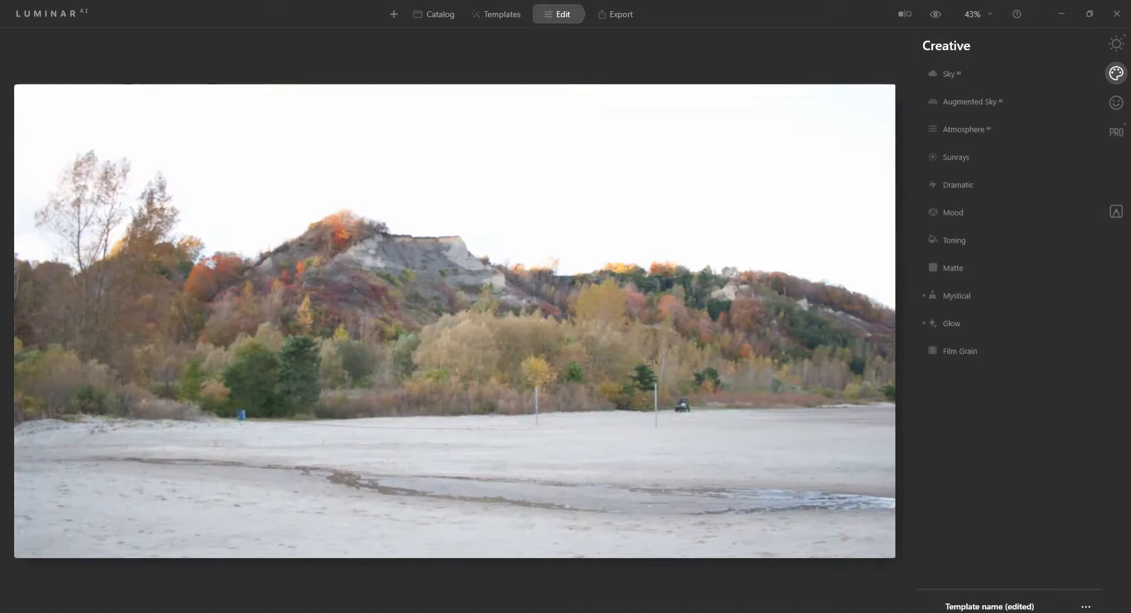
key("backslash")
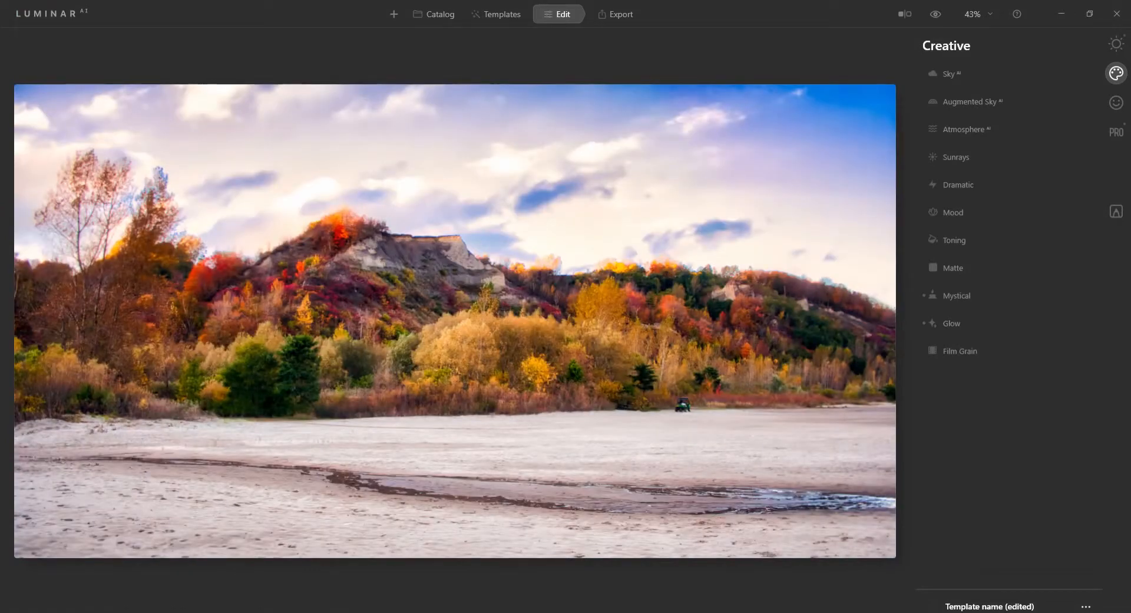
key("backslash")
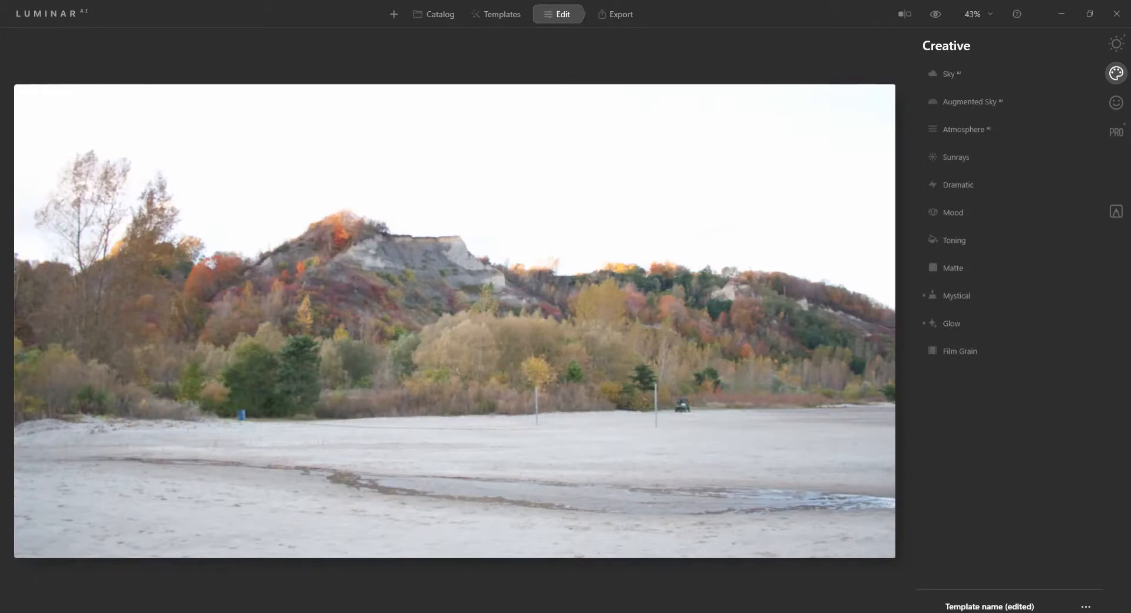
key("backslash")
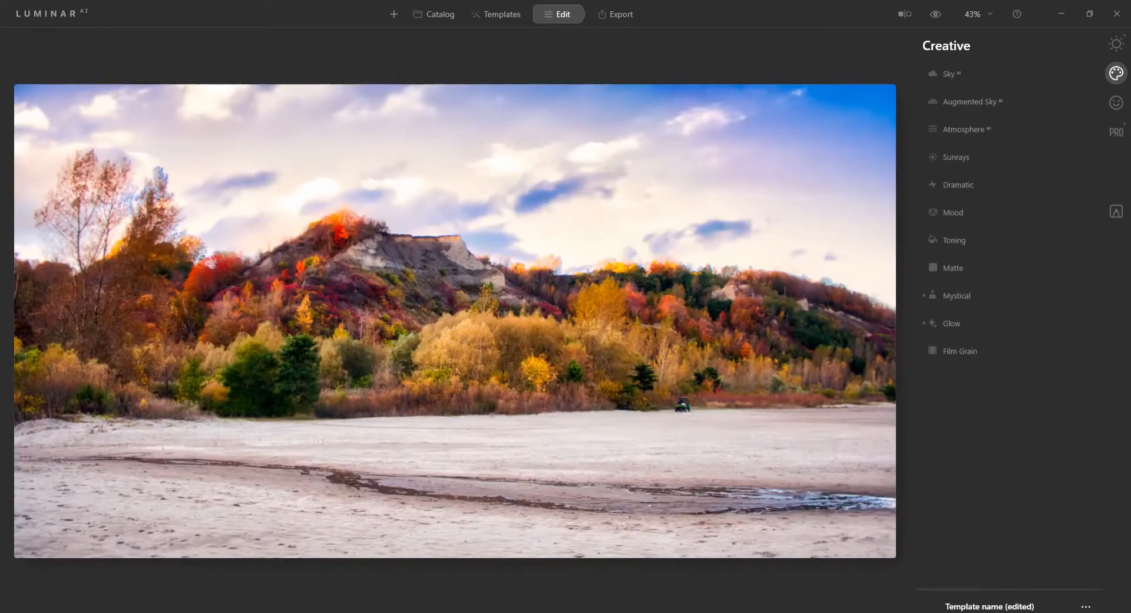
key("backslash")
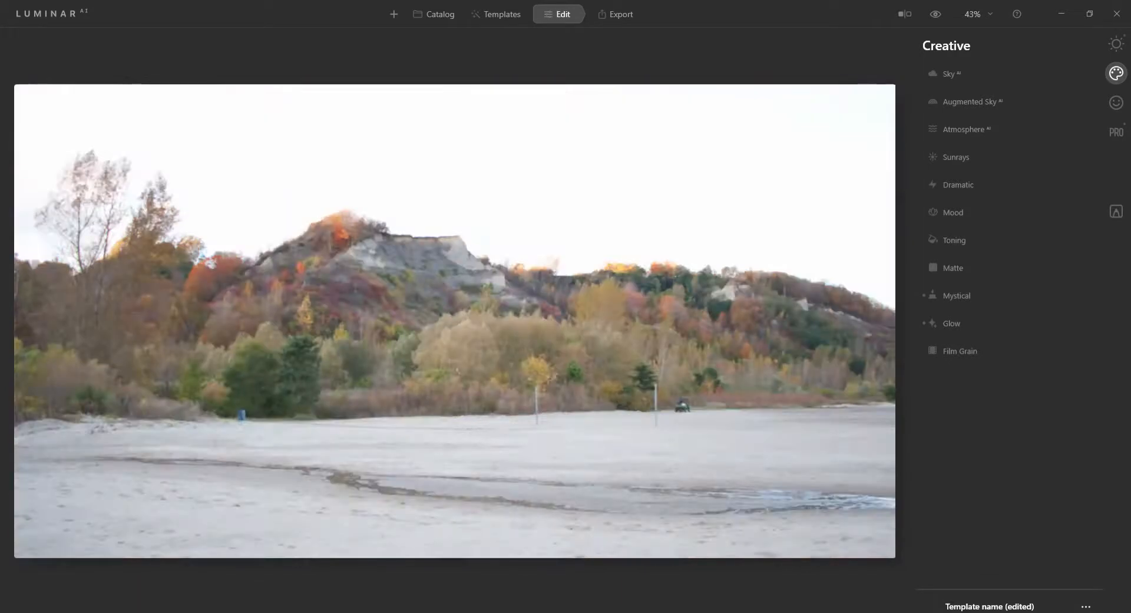
key("backslash")
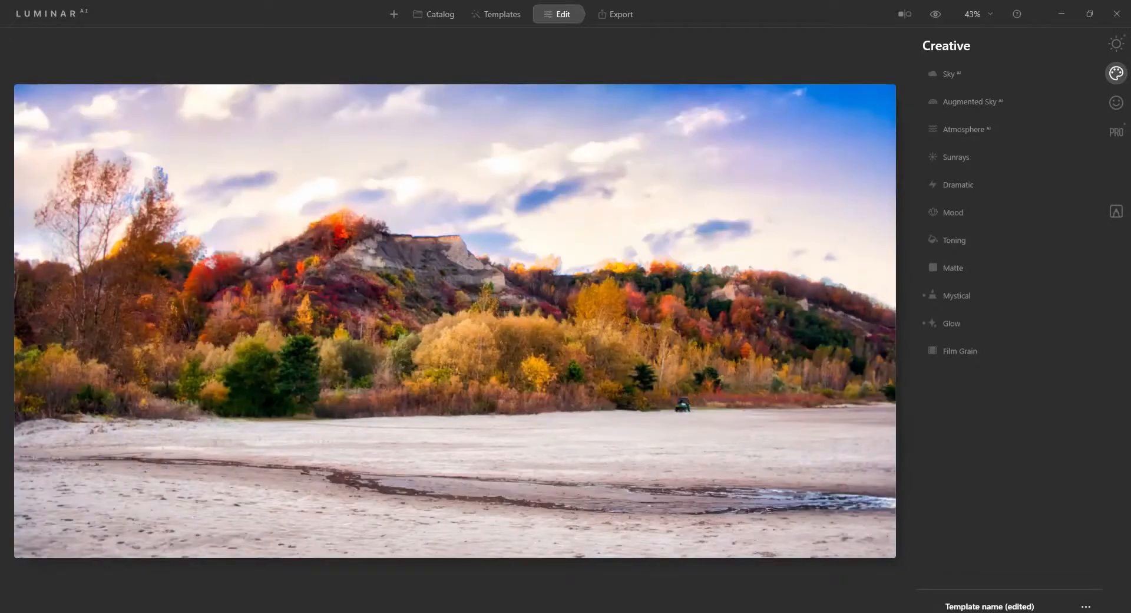